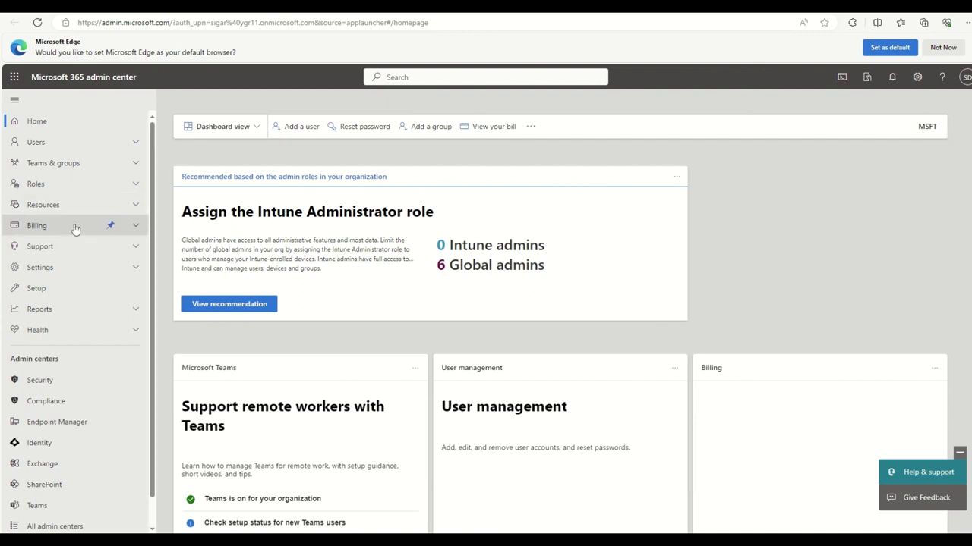
Open the SharePoint admin center and go to the Policies > Sharing page.
scroll(74, 229, down, 1)
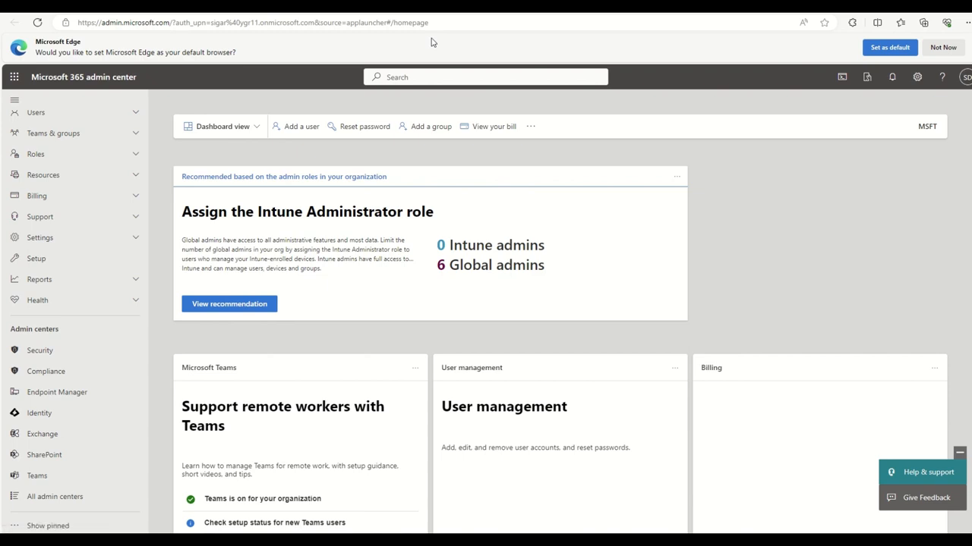
click(47, 458)
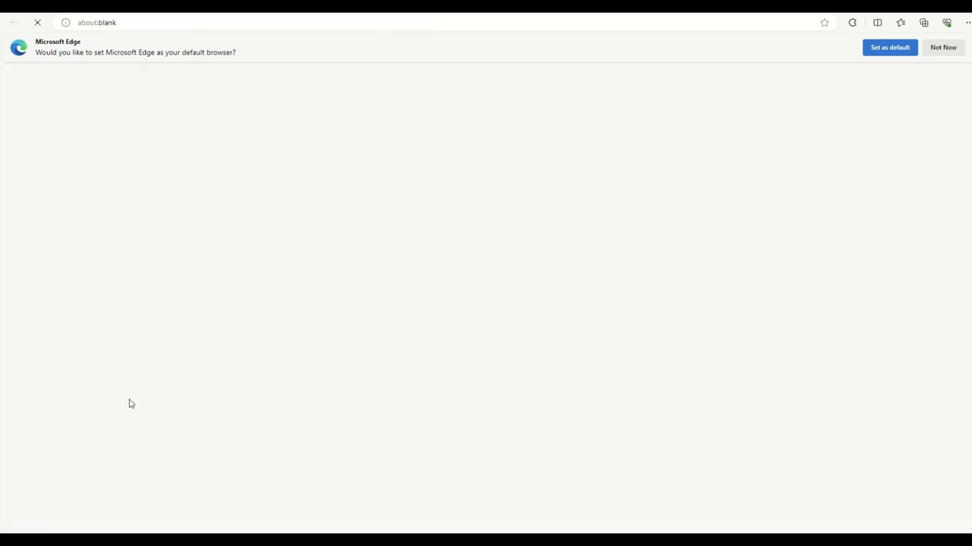
click(951, 48)
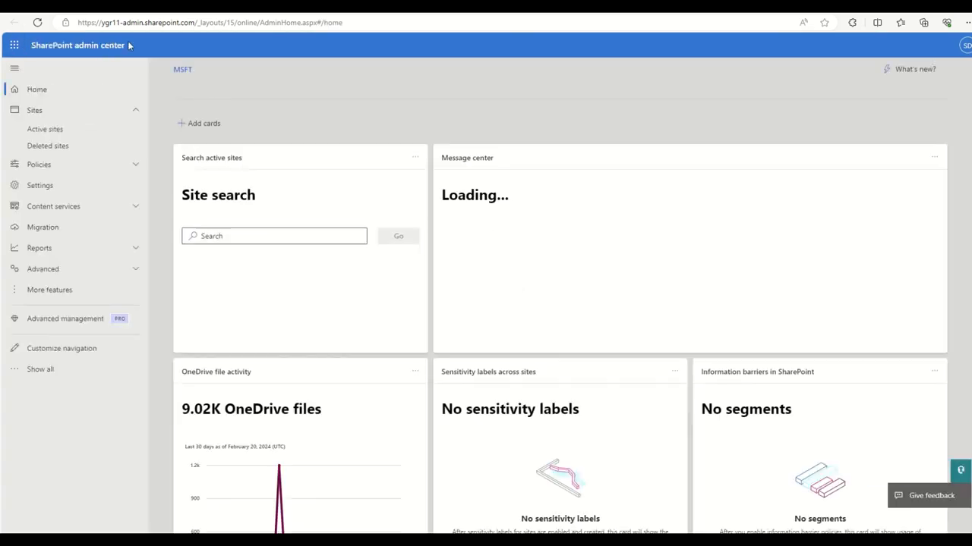
click(67, 166)
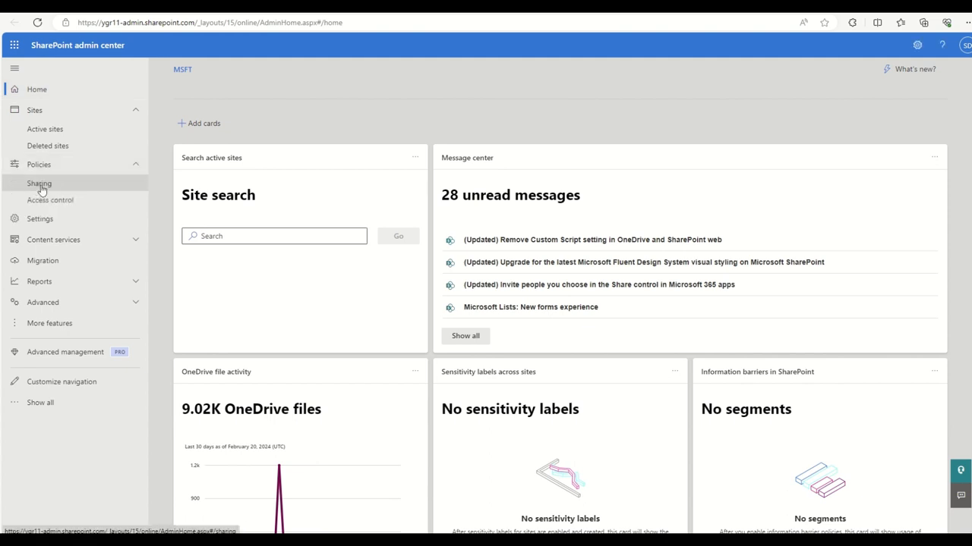
click(39, 187)
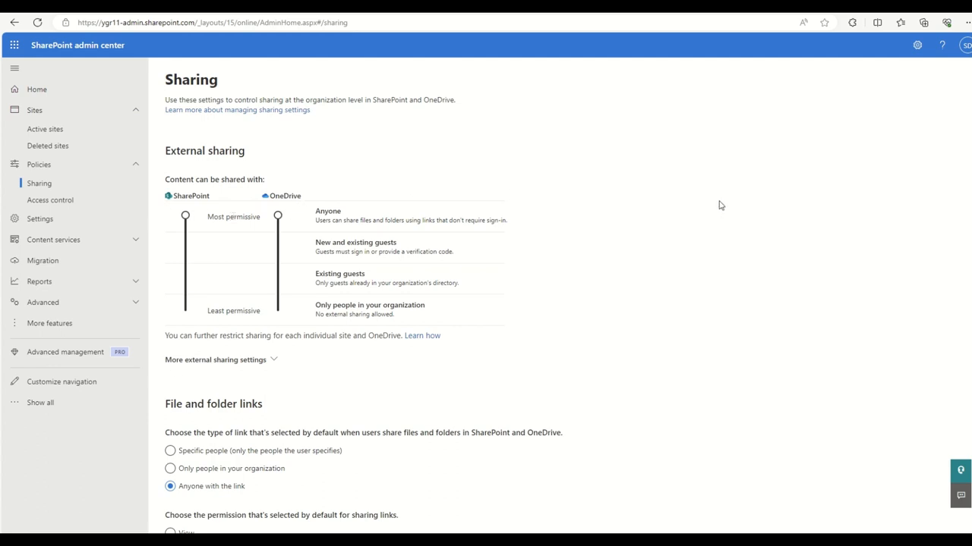
Review the organization sharing settings, including File and folder links, then show Active sites.
drag(164, 405, 268, 406)
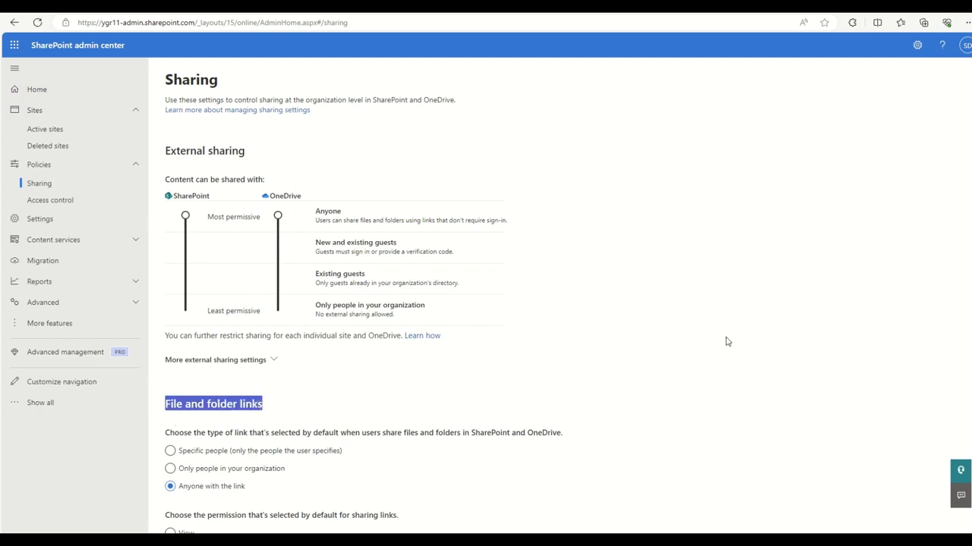
scroll(723, 339, down, 3)
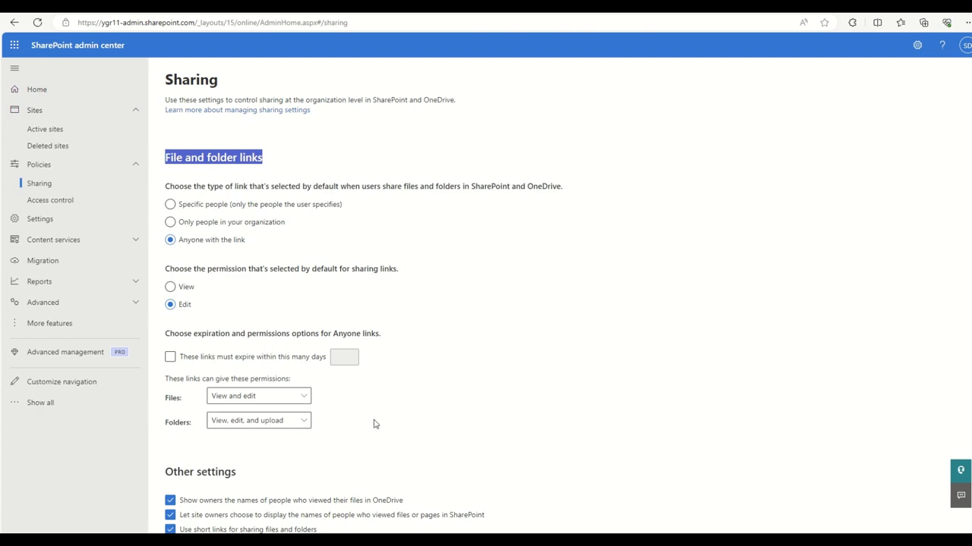
scroll(443, 359, up, 3)
scroll(445, 359, down, 4)
scroll(620, 300, up, 4)
scroll(301, 260, down, 1)
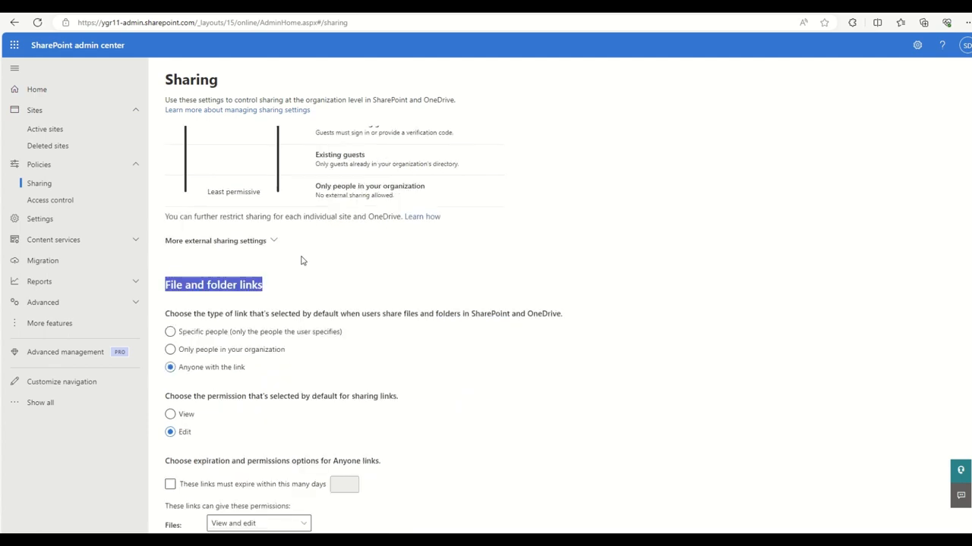
scroll(301, 260, down, 2)
scroll(337, 314, down, 1)
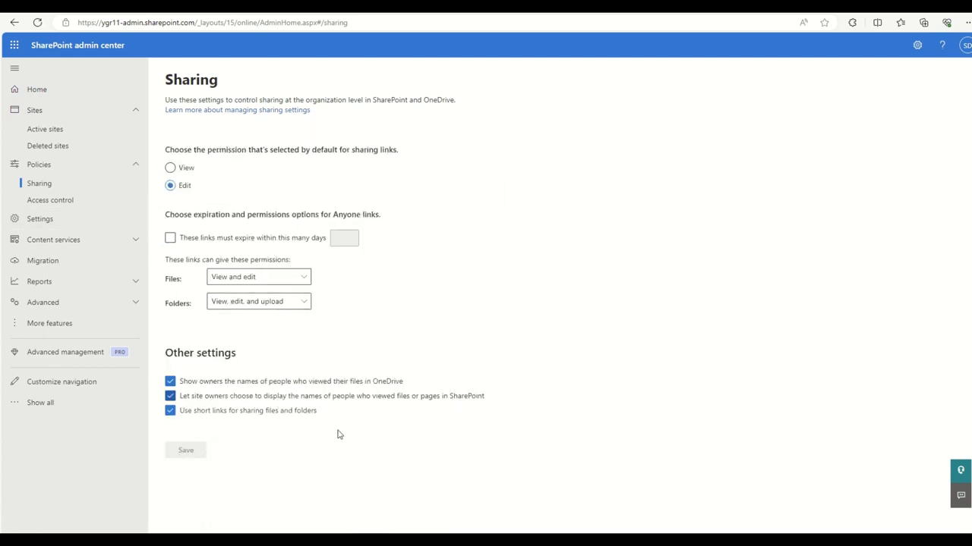
scroll(628, 291, up, 4)
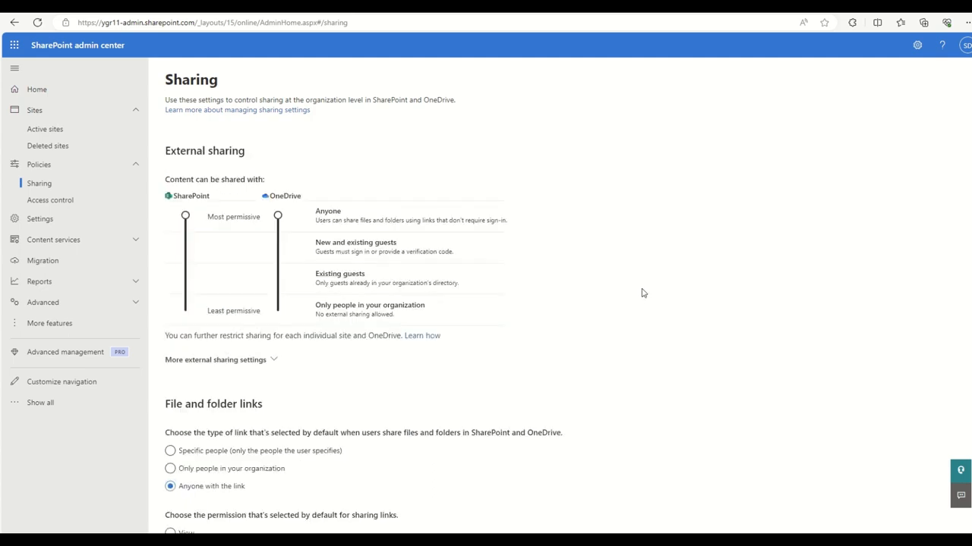
click(54, 130)
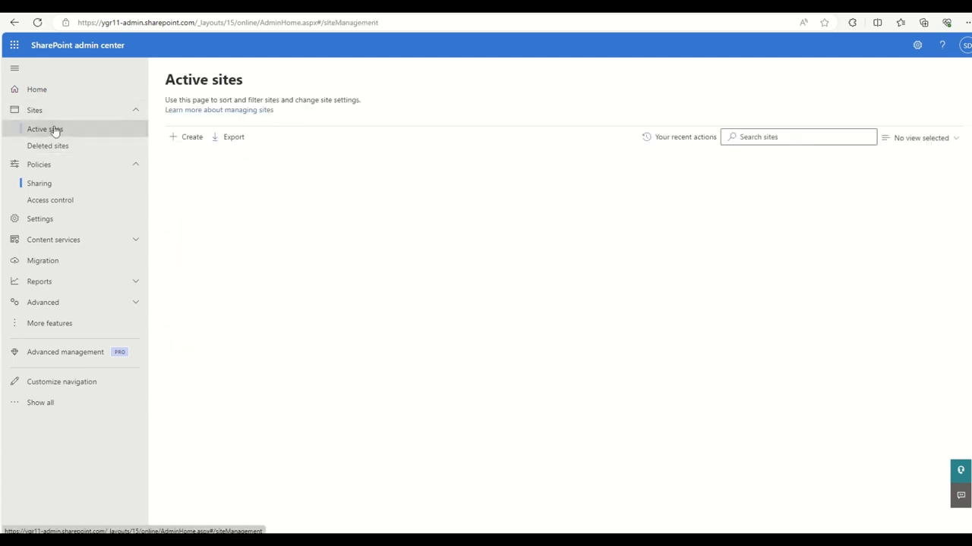
Search sites for 'Davefo', select DaveFoodChain, and bring up its Sharing panel.
click(830, 136)
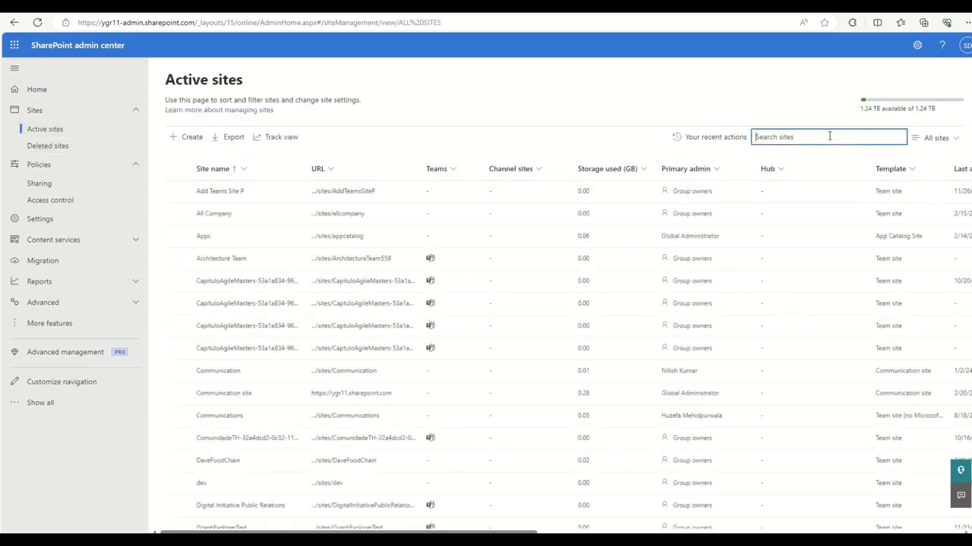
text(Dave)
key(Return)
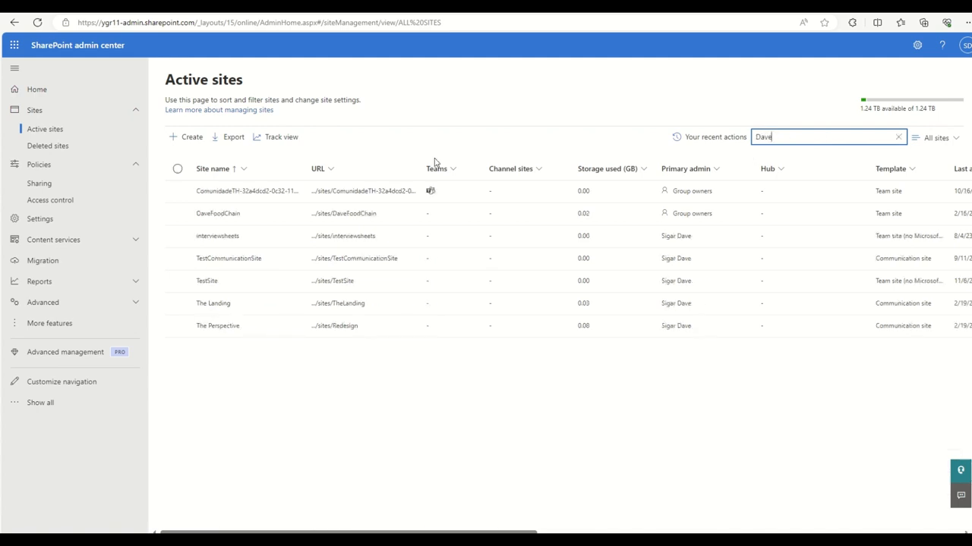
text(fo)
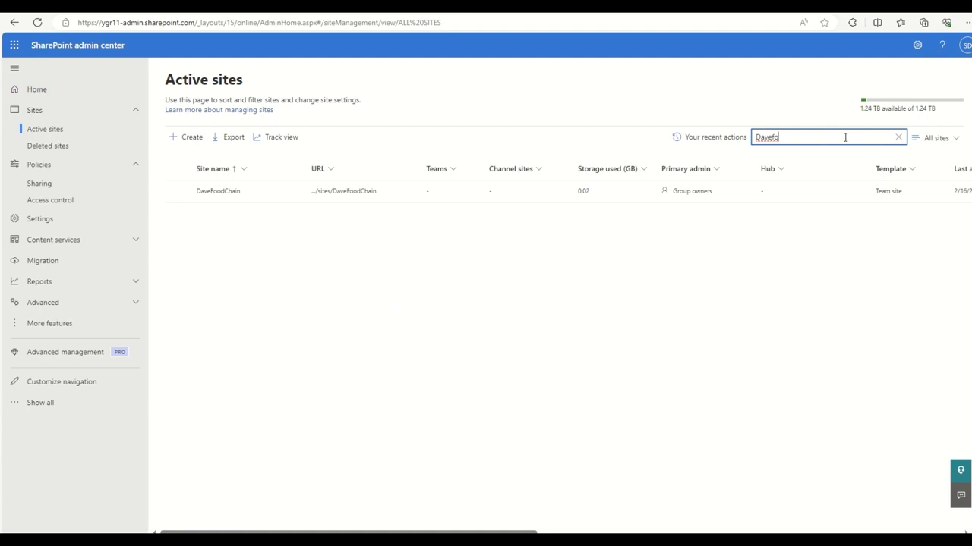
click(414, 338)
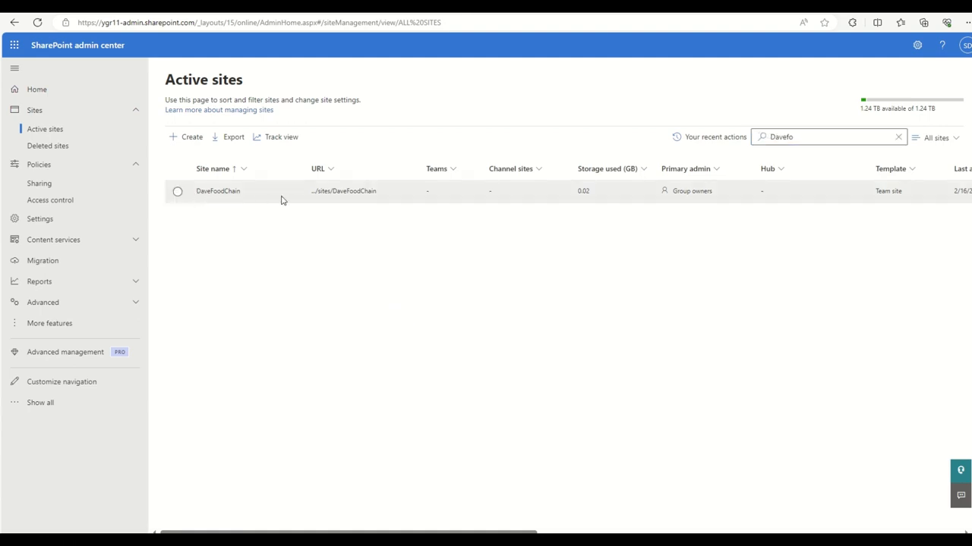
click(249, 202)
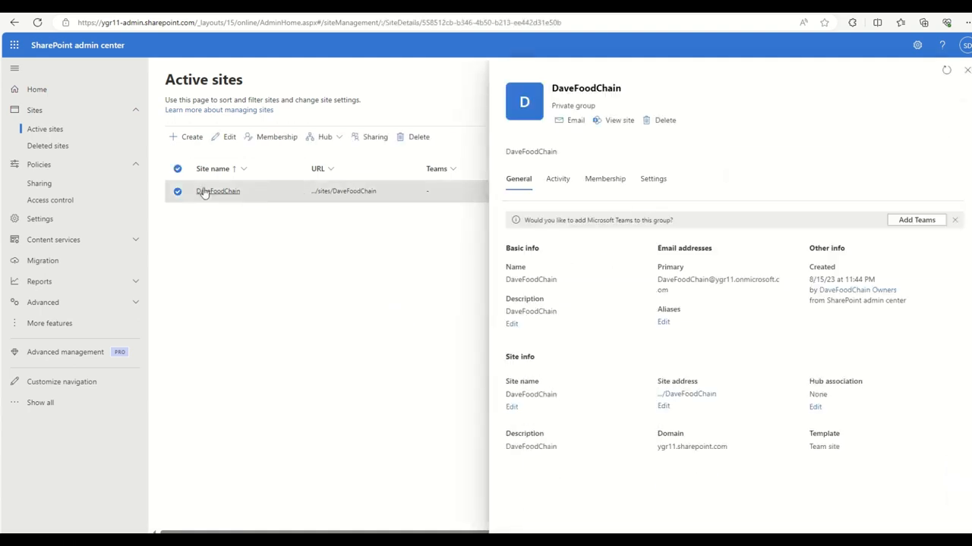
click(374, 144)
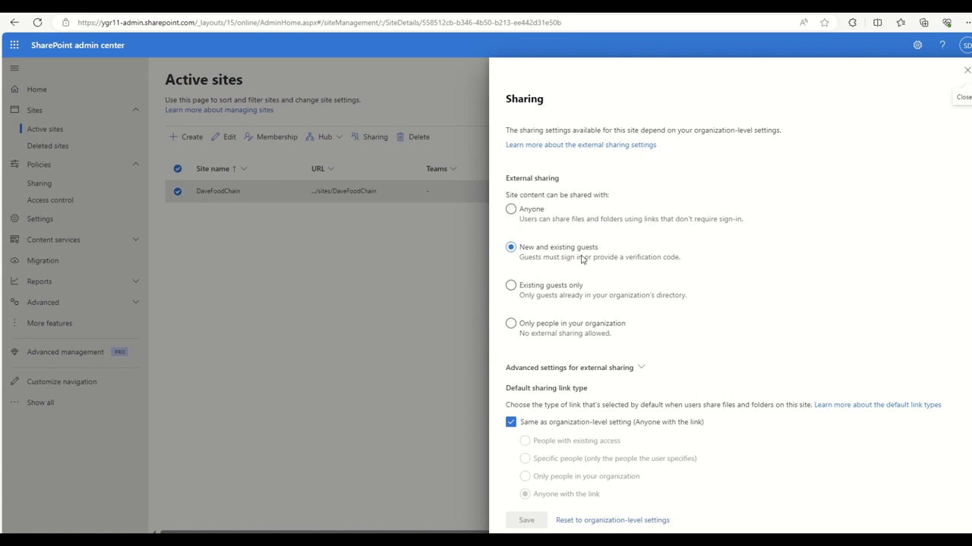
Set DaveFoodChain's external sharing to Anyone, save it, and close the Sharing panel.
click(532, 211)
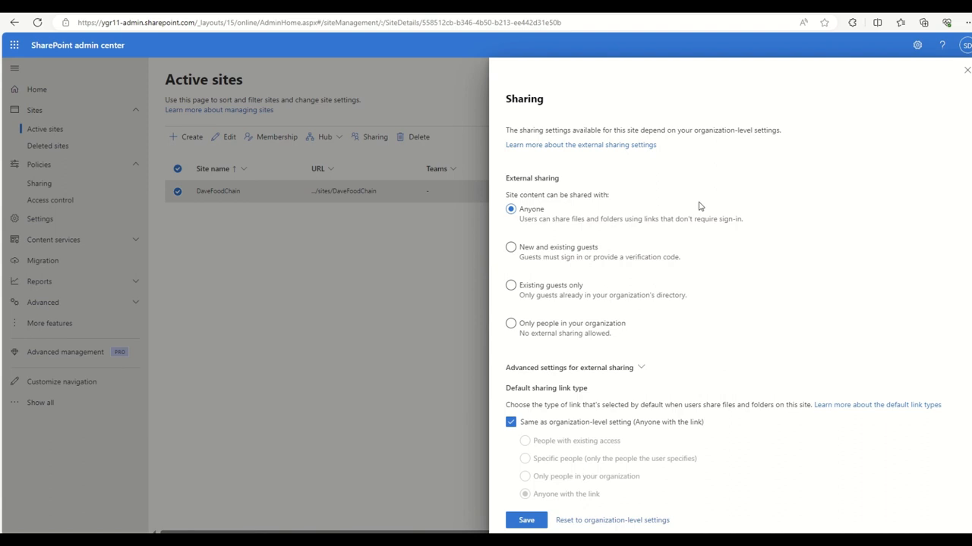
scroll(642, 245, down, 2)
scroll(628, 239, up, 2)
scroll(655, 409, down, 1)
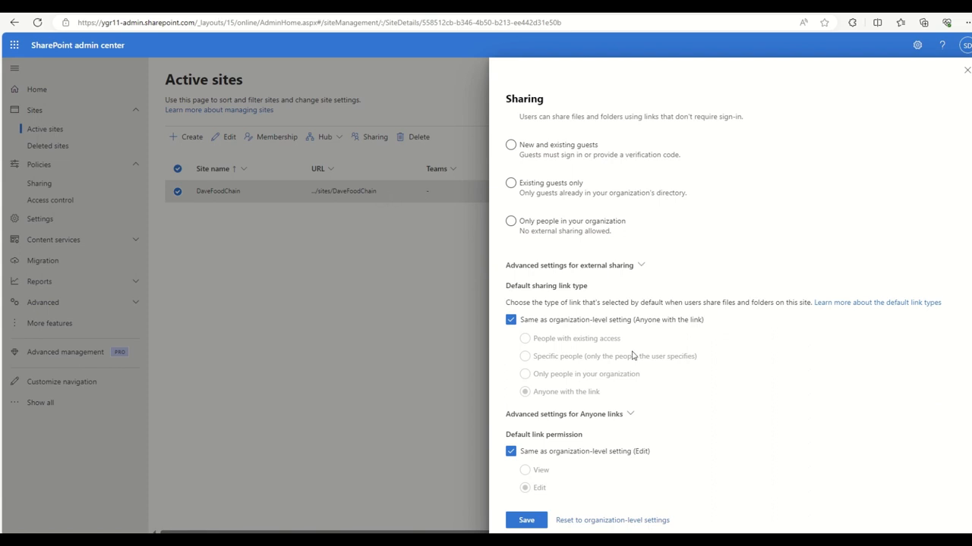
click(523, 520)
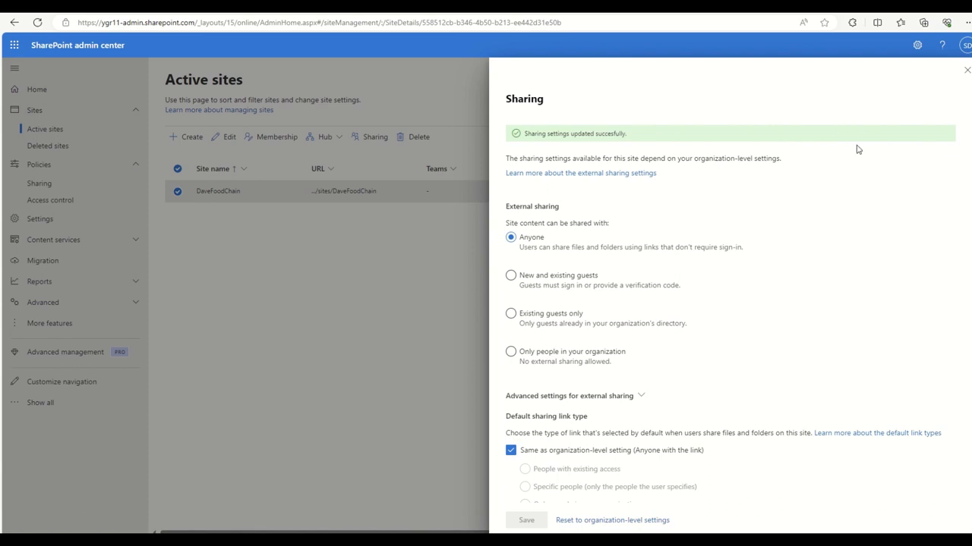
click(966, 70)
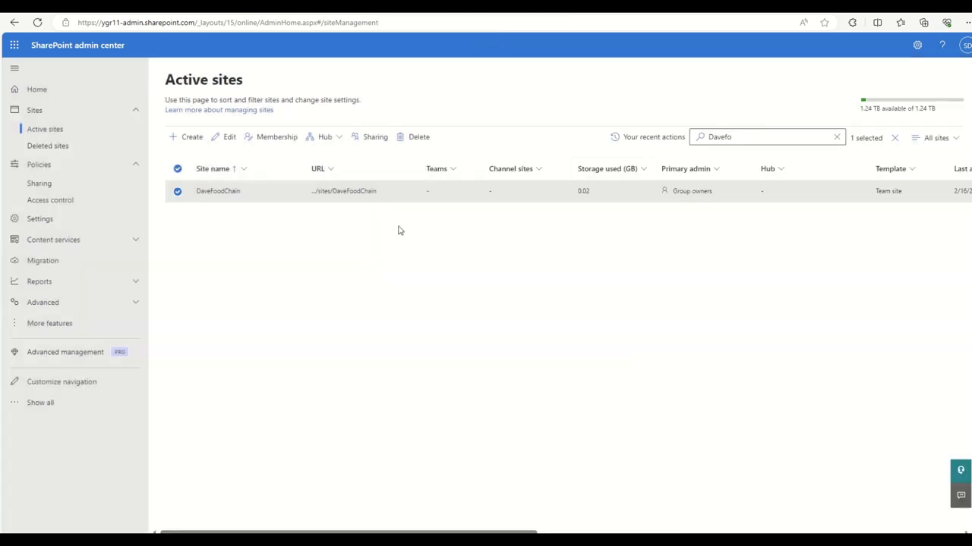
Go to the DaveFoodChain site's contents and look at the New > App page.
click(349, 192)
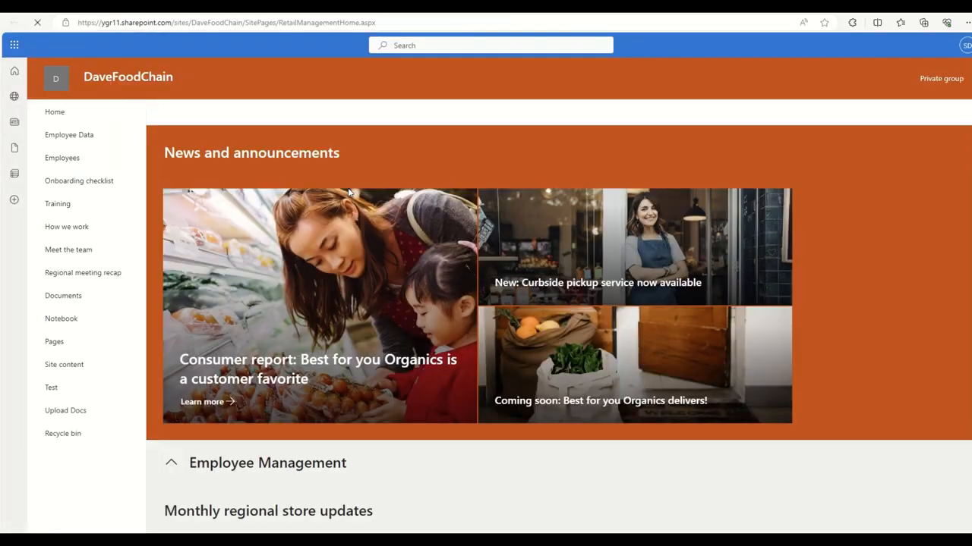
click(60, 365)
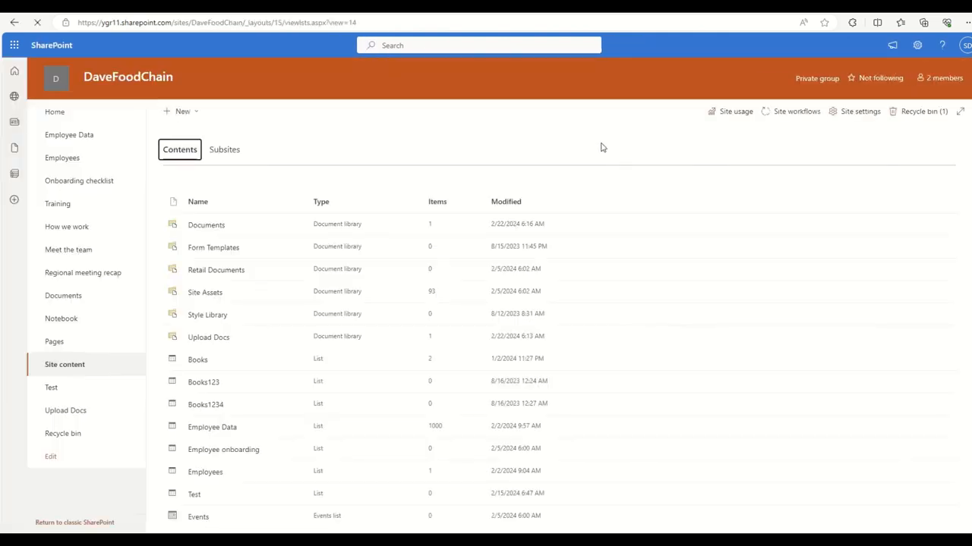
click(179, 114)
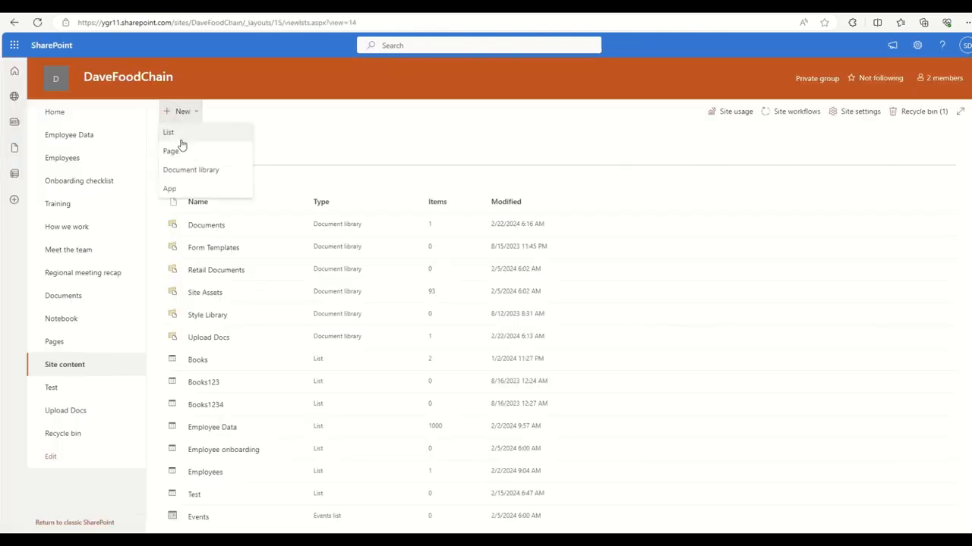
click(173, 188)
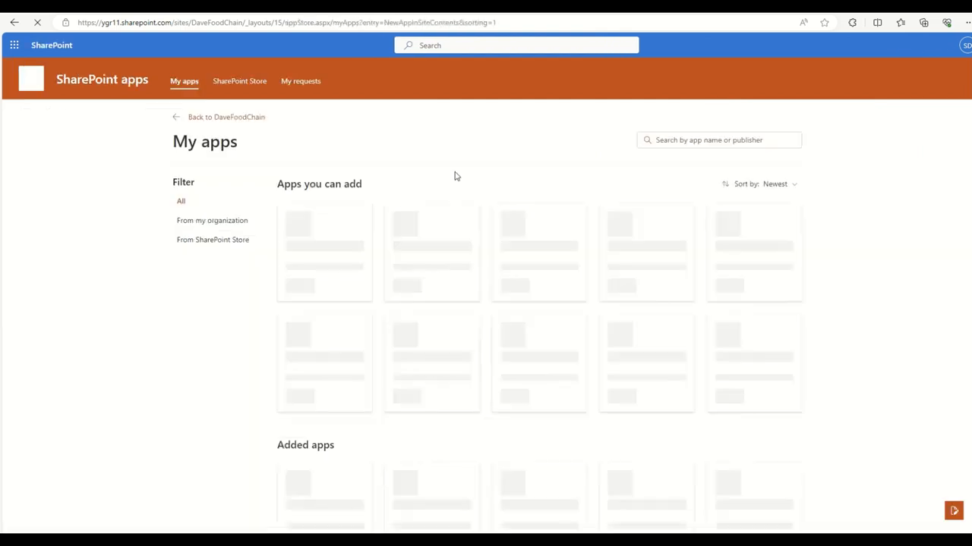
Back on DaveFoodChain's Site contents, choose New > Document library.
click(180, 123)
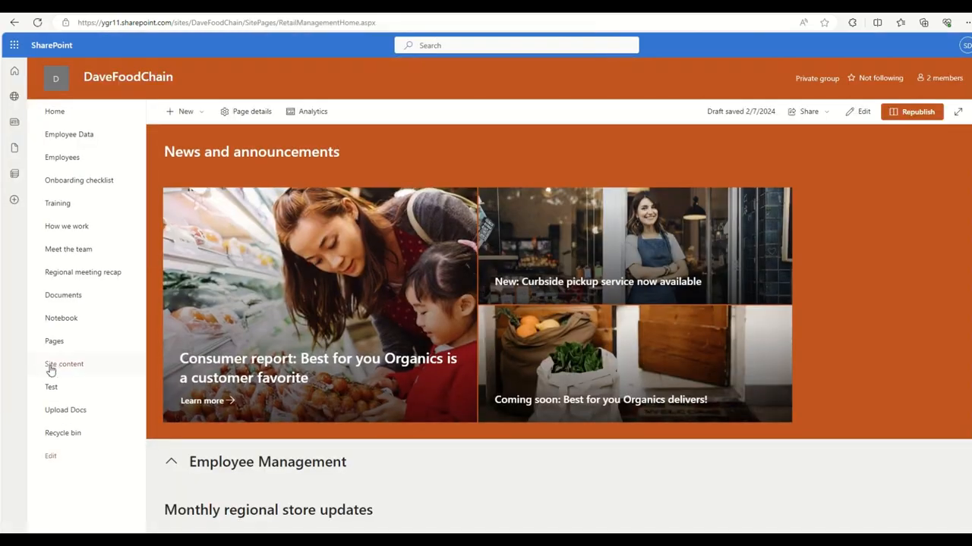
click(51, 368)
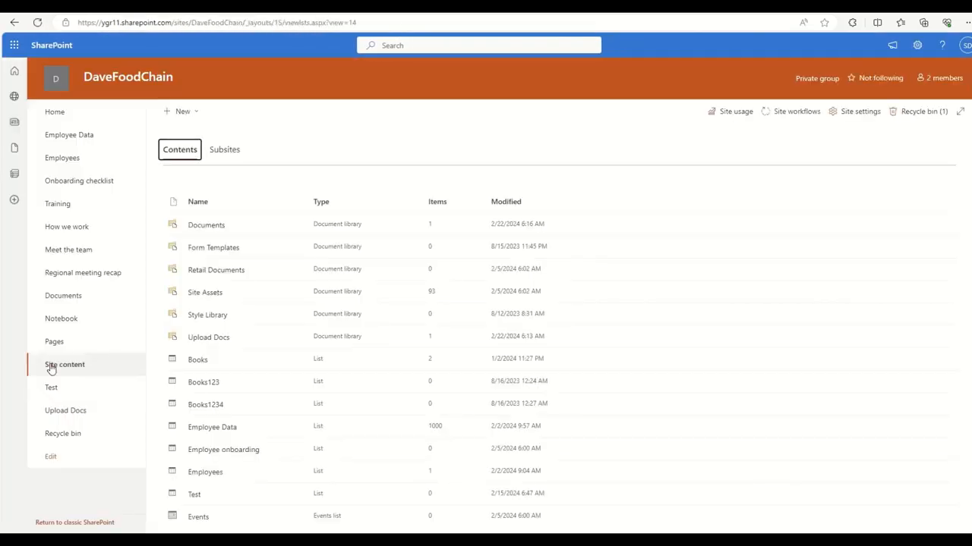
click(190, 108)
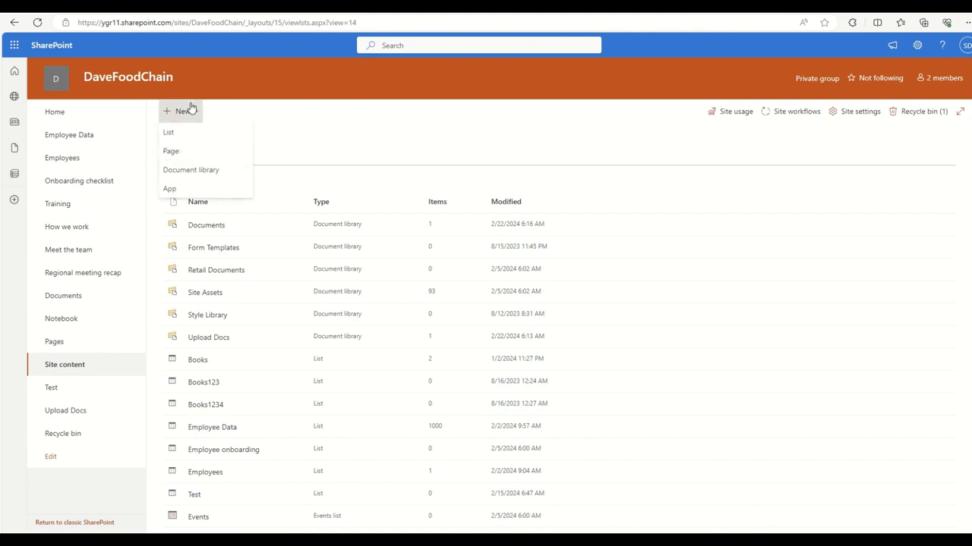
click(191, 170)
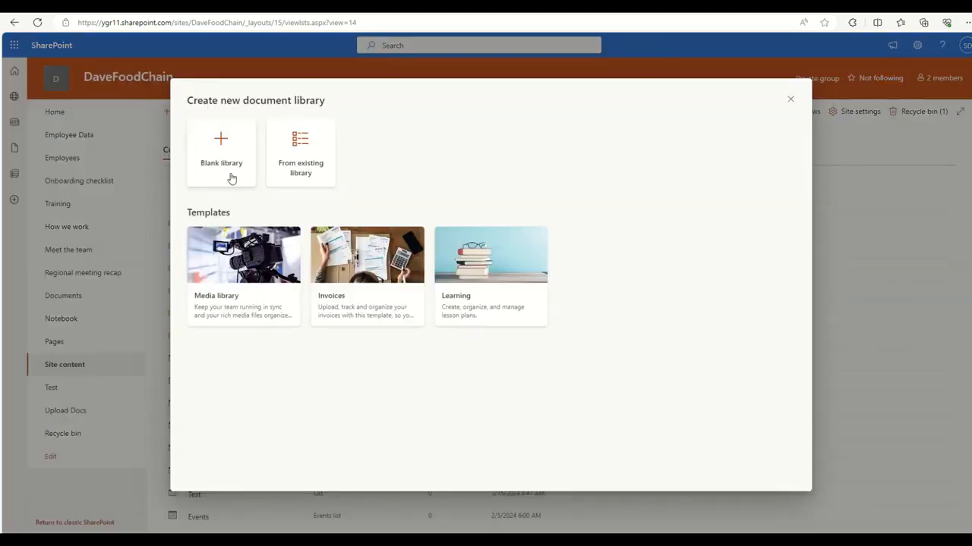
Create a blank document library named 'Upload Files'.
click(229, 176)
text(Upload )
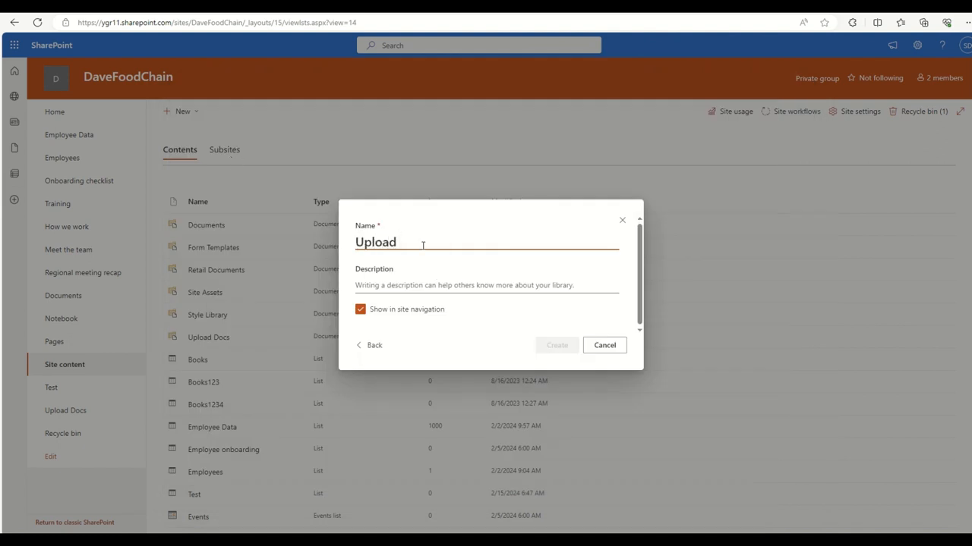
text(Files)
key(BackSpace)
text(s in)
key(BackSpace)
key(BackSpace)
click(519, 362)
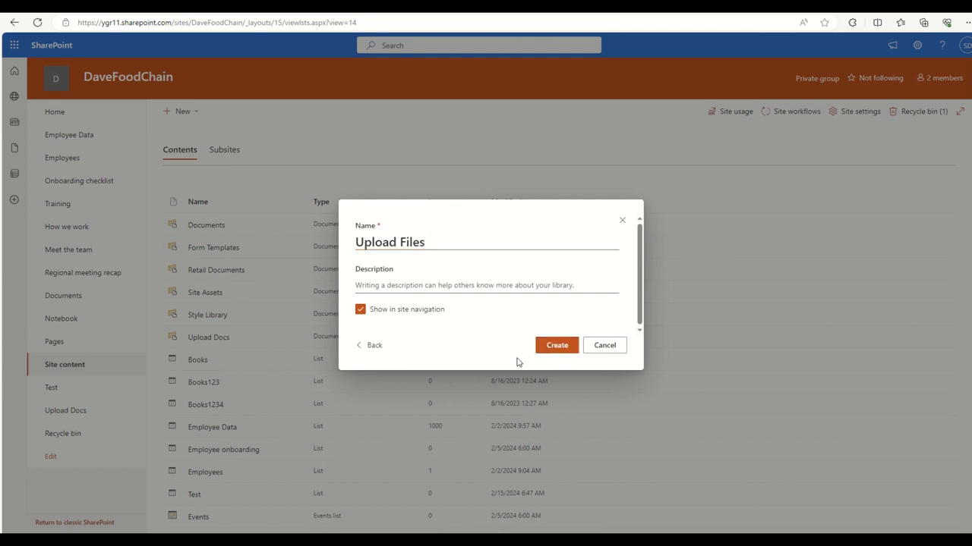
click(568, 353)
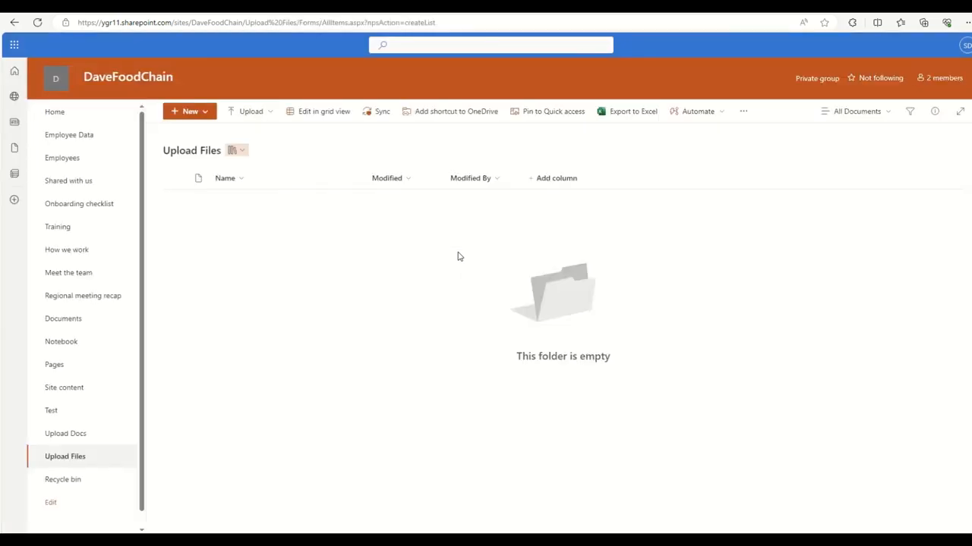
Add a green folder named 'Uploaded Files' to the library.
click(190, 112)
click(189, 132)
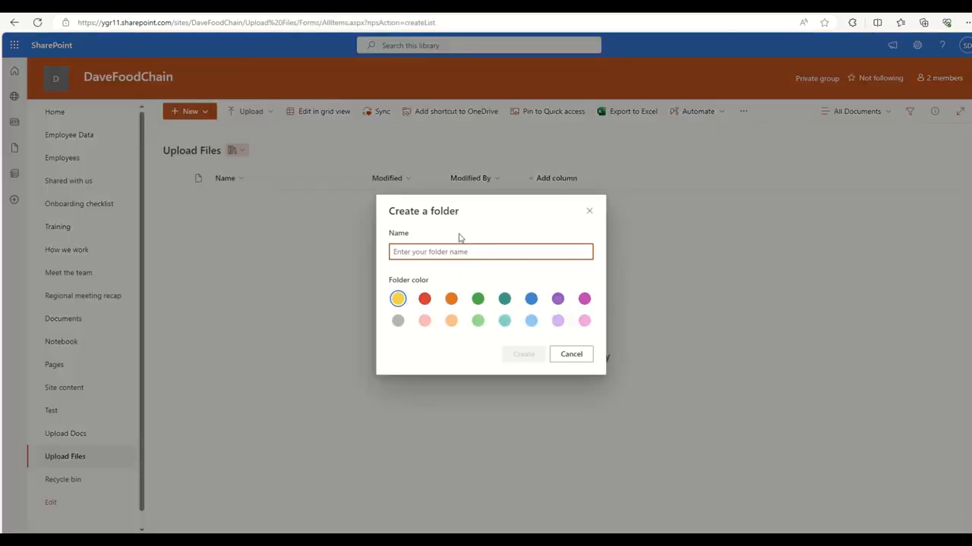
text(Uploaded Files)
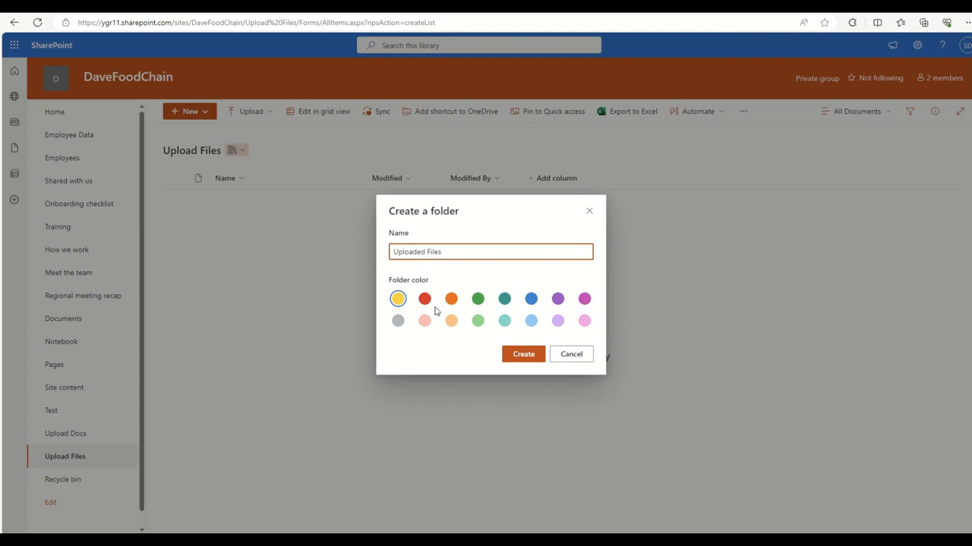
click(481, 301)
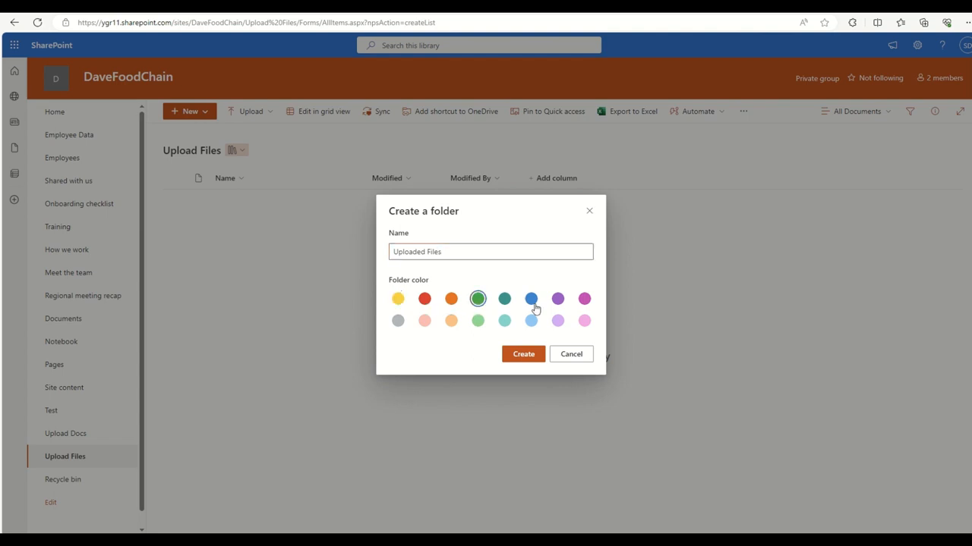
click(532, 353)
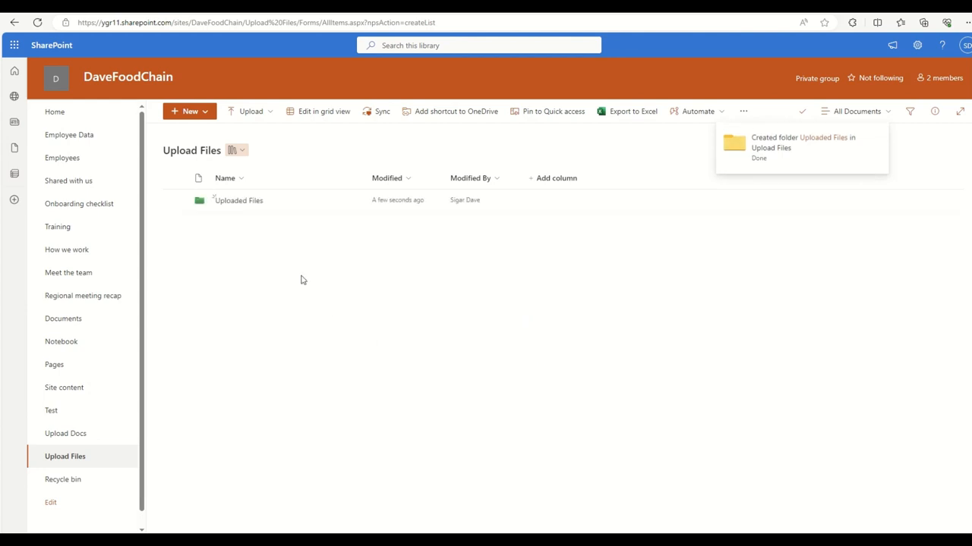
Request files for the Uploaded Files folder with description 'Please upload files related to the SP Design'.
click(745, 114)
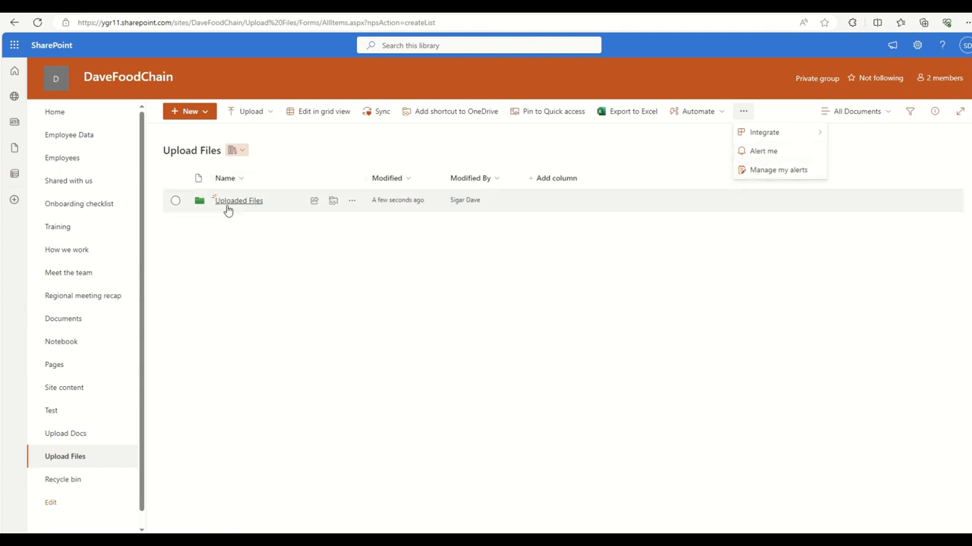
click(176, 201)
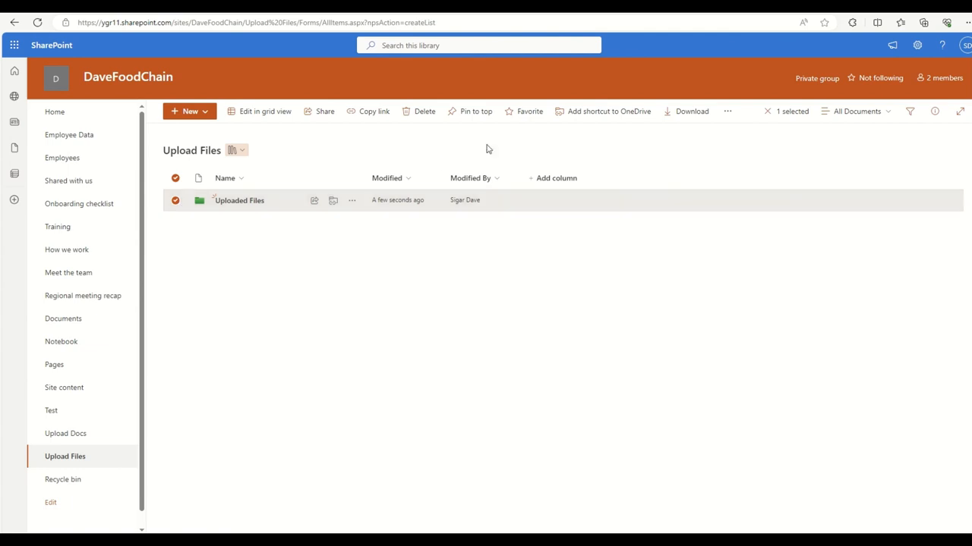
click(729, 113)
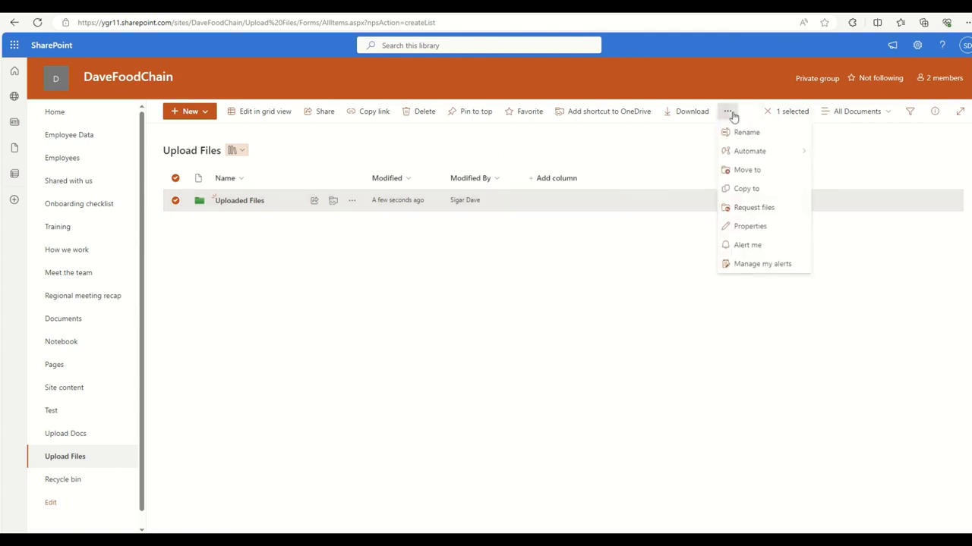
click(750, 211)
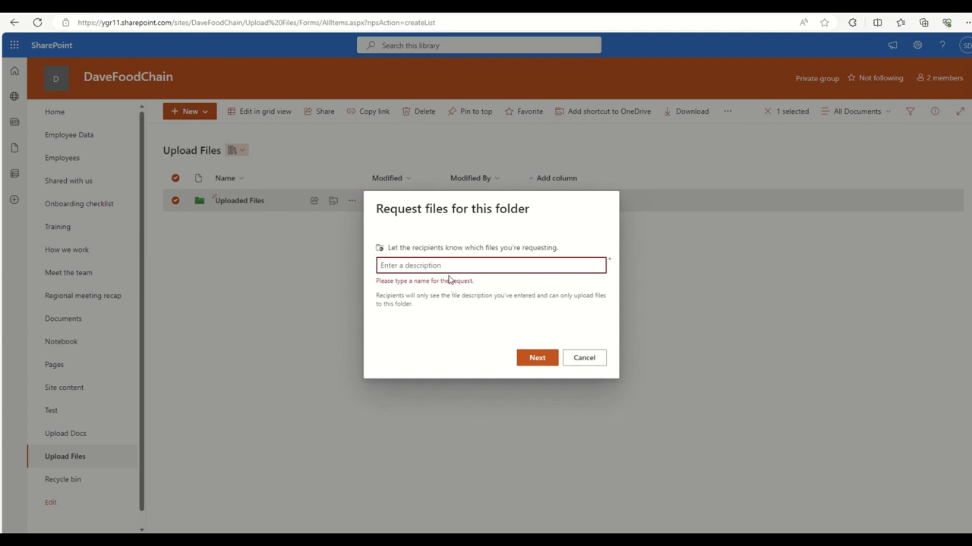
text(Upl)
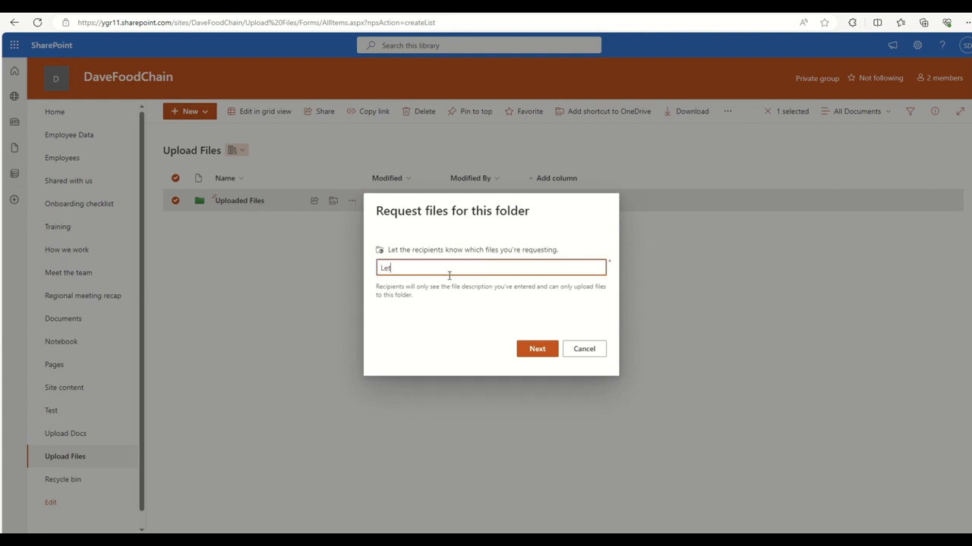
key(BackSpace)
key(BackSpace)
key(BackSpace)
text(Please upload files related to the SP Design)
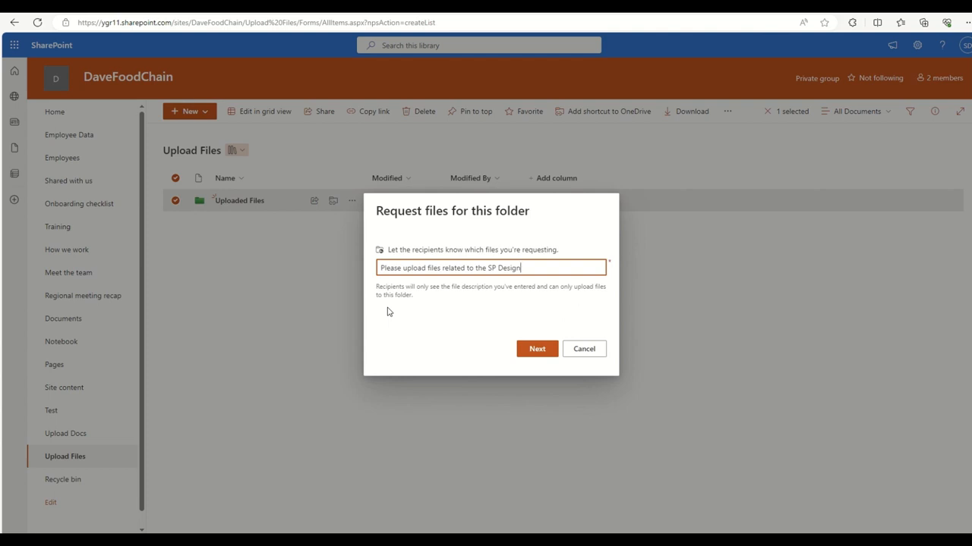
Confirm the request description and copy the generated upload link.
click(534, 350)
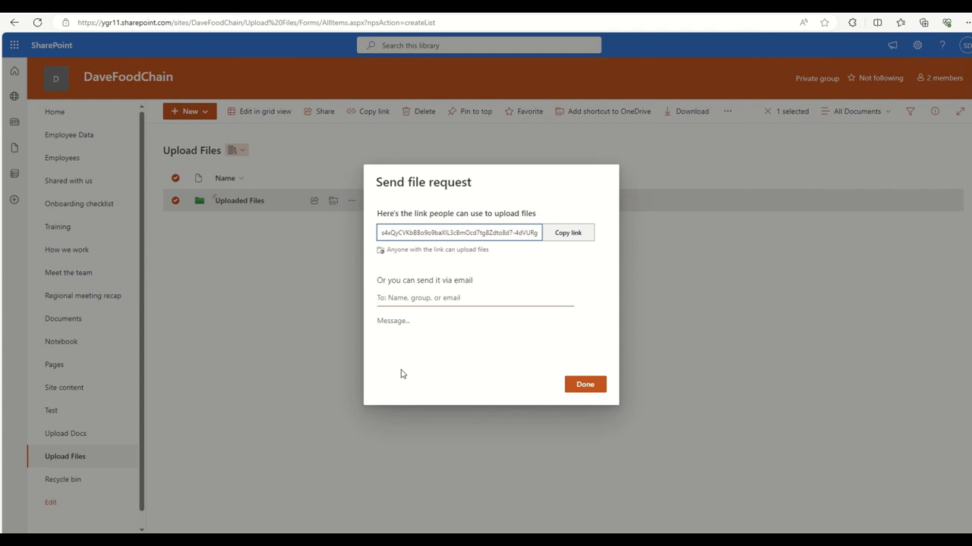
click(571, 237)
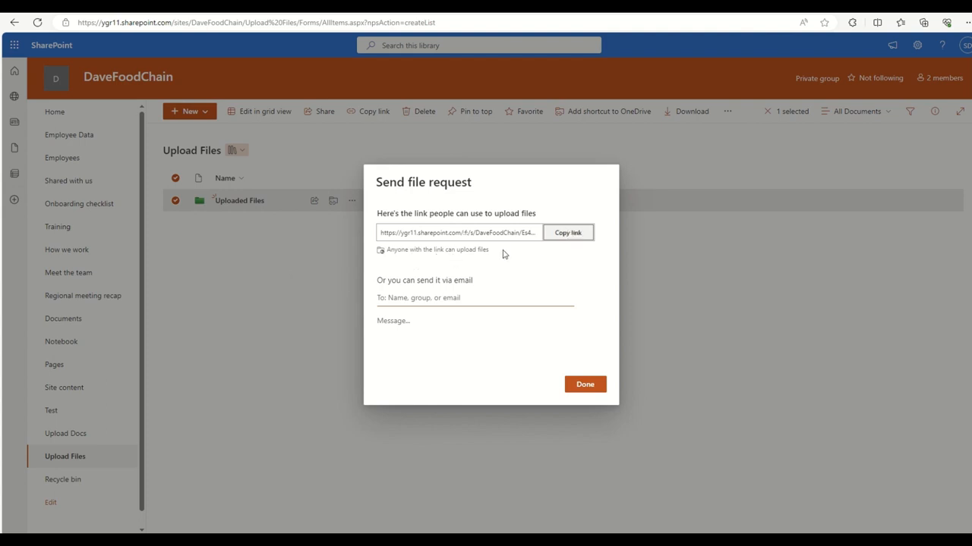
click(575, 235)
Email the file request to a colleague with the note 'Add files for SP Design'.
click(471, 298)
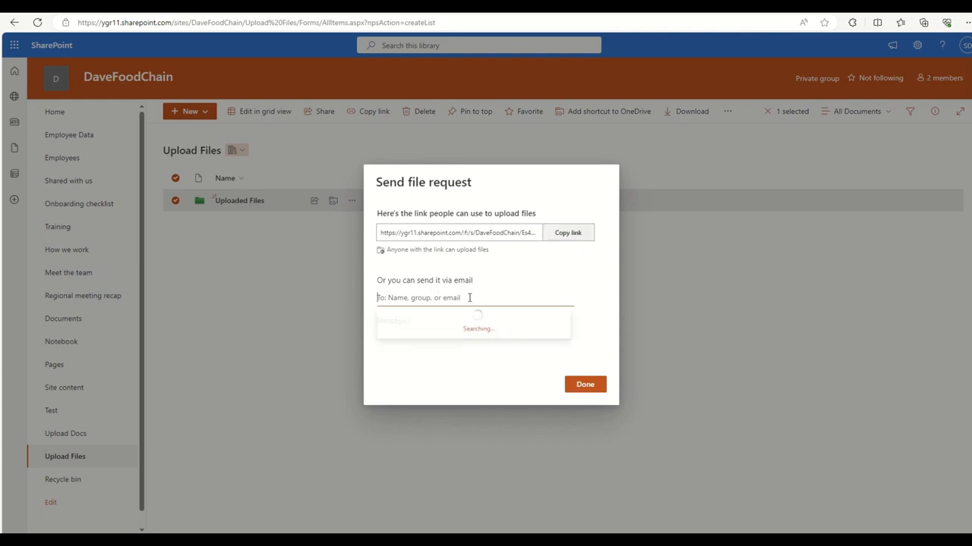
scroll(437, 344, down, 5)
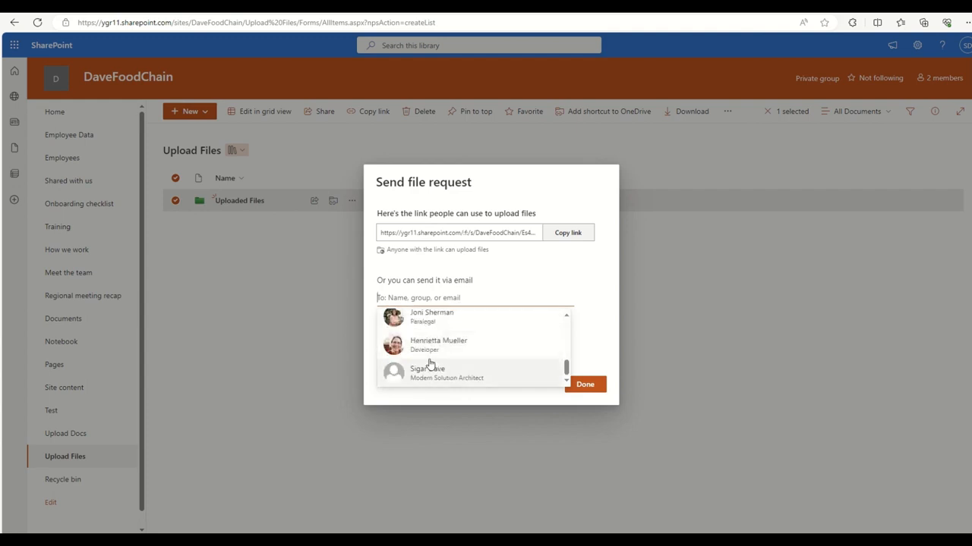
click(414, 370)
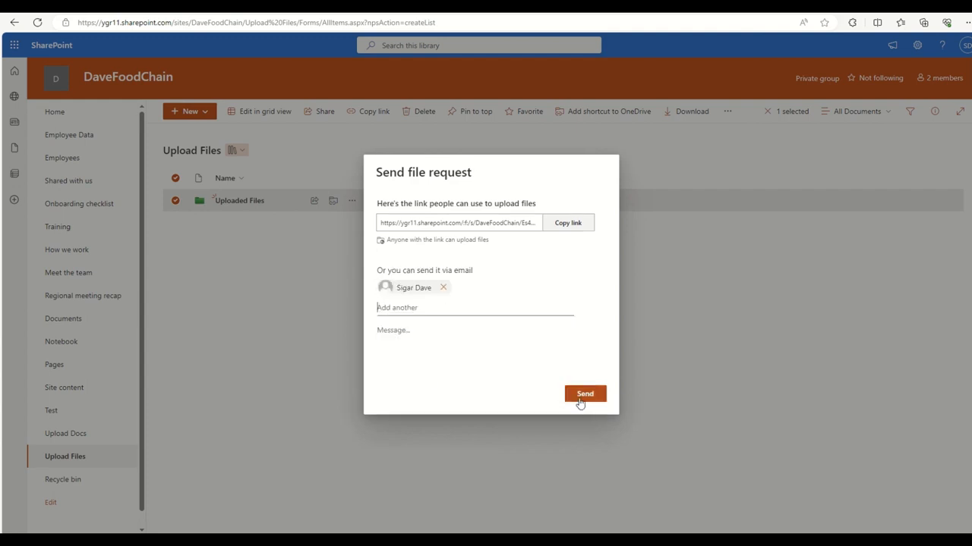
click(394, 327)
text(Add f)
text(iles for SP Des)
text(gin)
text(ign)
click(586, 393)
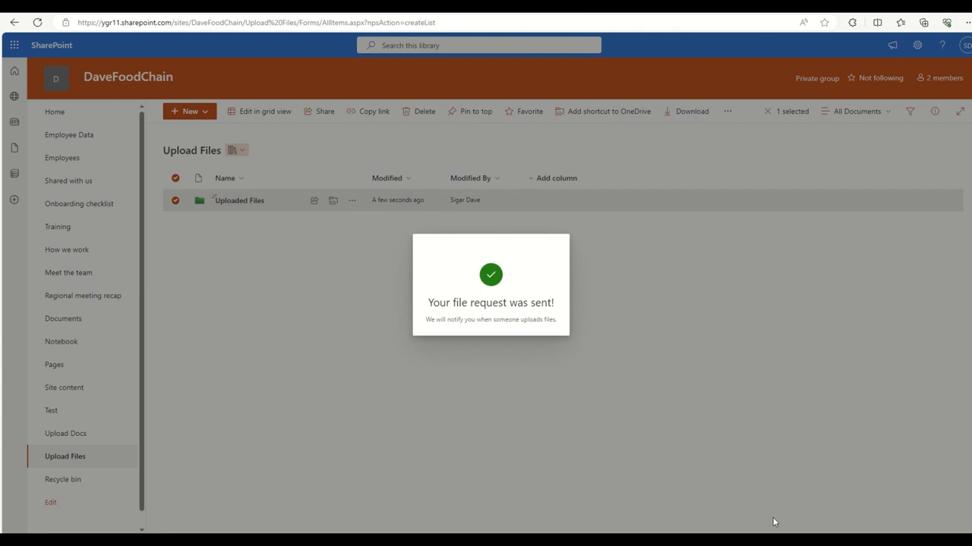
Load the copied file request link in a new Edge window.
key(ctrl+n)
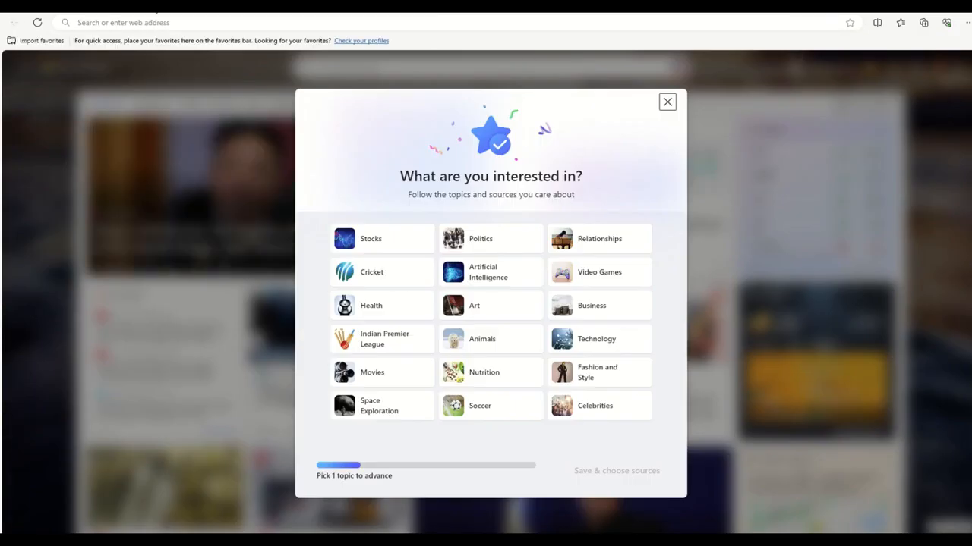
click(161, 23)
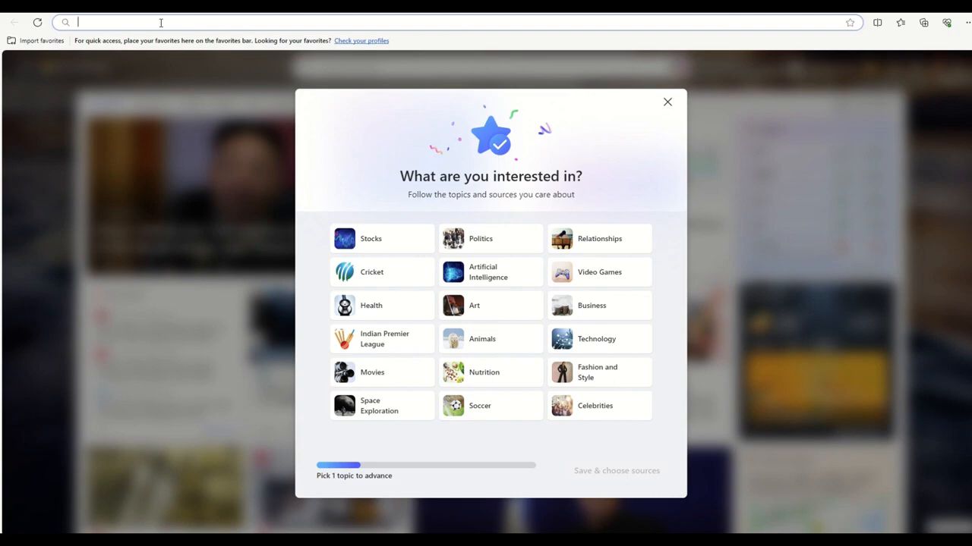
key(ctrl+v)
key(Return)
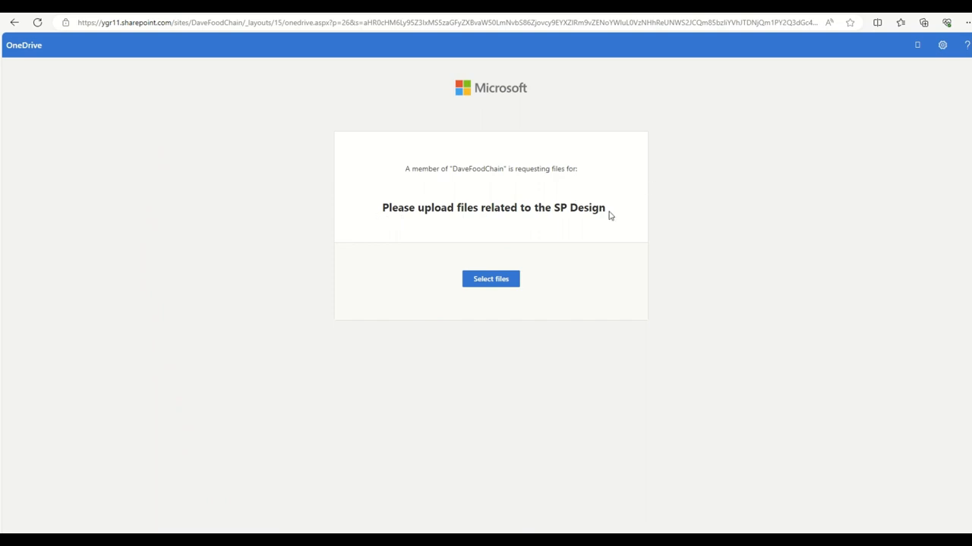
Attach Office-365-sharepoint-intranet (2).png and SharePoint-Intranet-Modern-Intranet (1).png, and enter the uploader's first and last name.
click(494, 283)
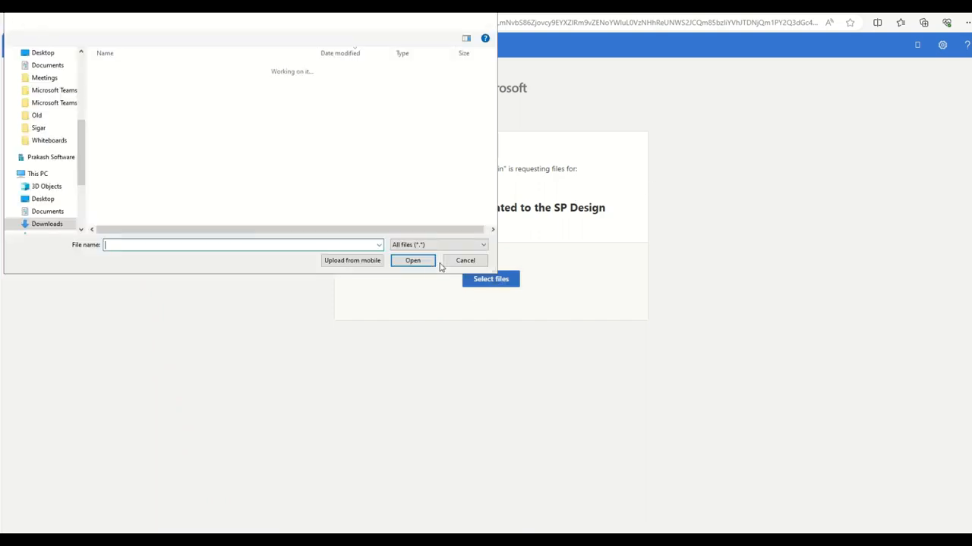
click(160, 104)
ctrl+click(167, 116)
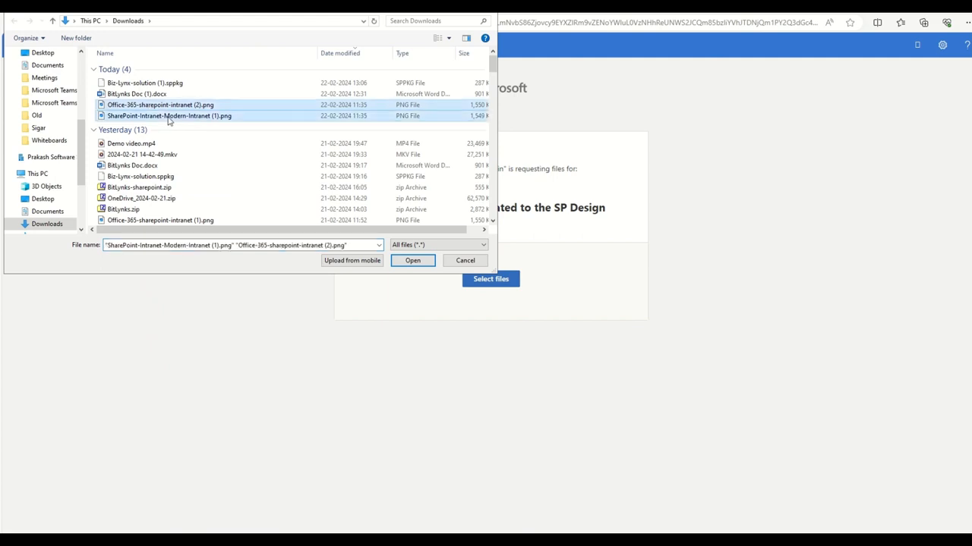
click(410, 261)
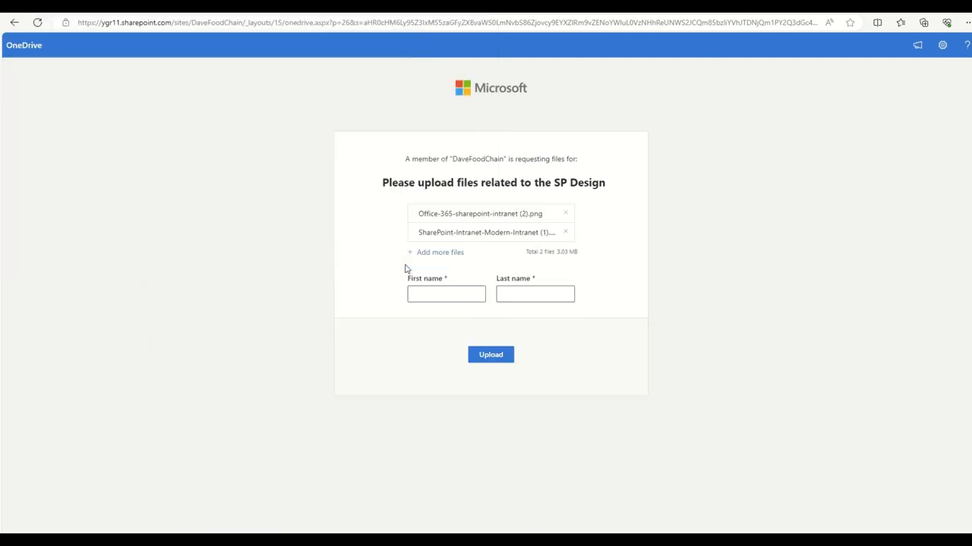
click(436, 292)
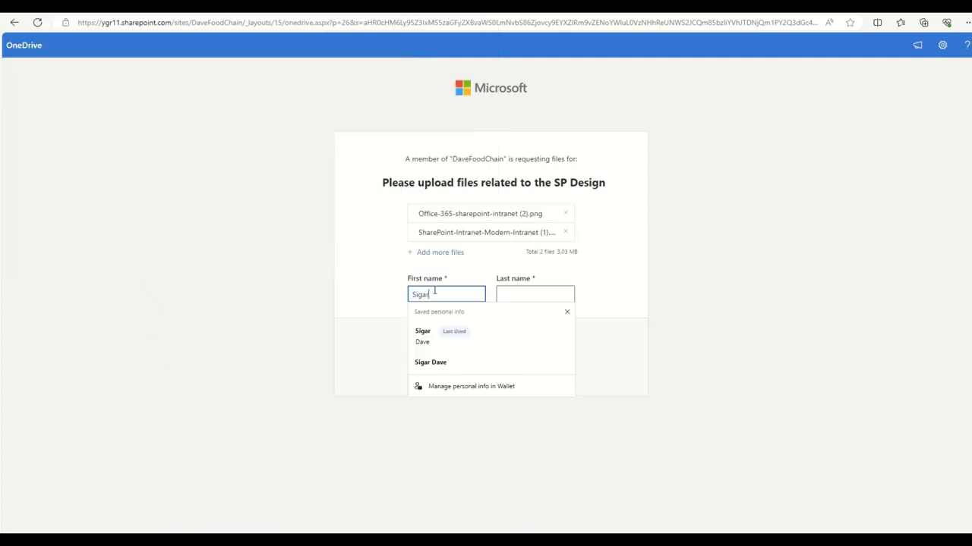
key(Tab)
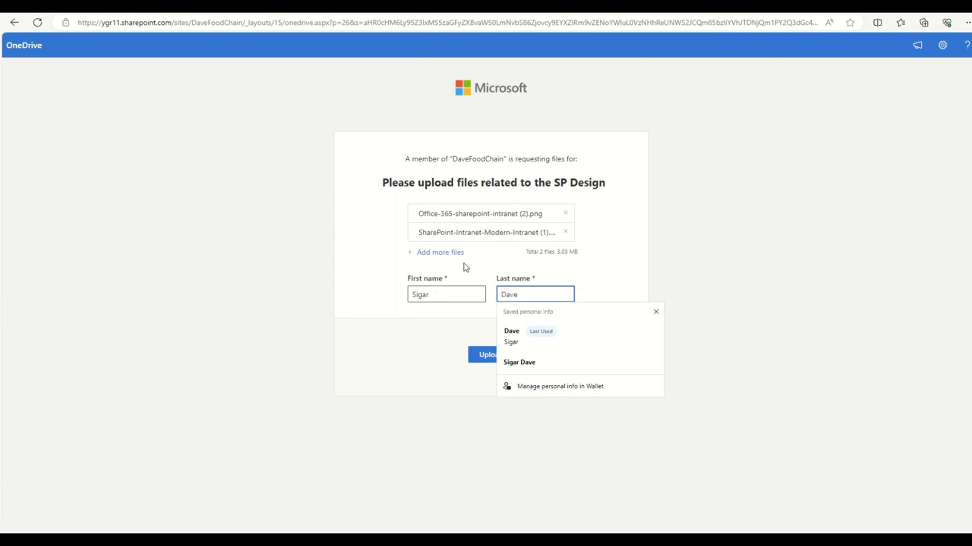
click(364, 325)
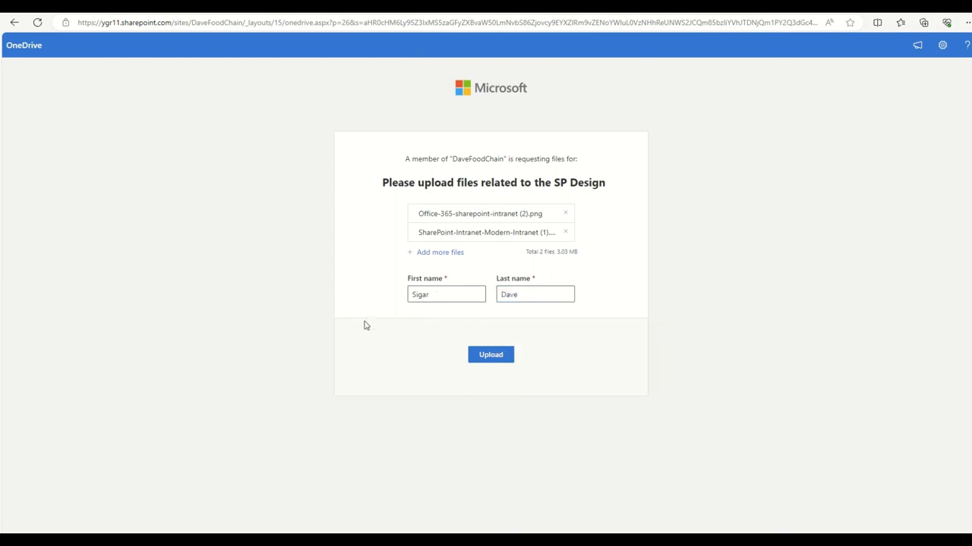
Add Office-365-sharepoint-intranet (1).png as a third file and upload all three images.
click(444, 253)
scroll(142, 189, down, 2)
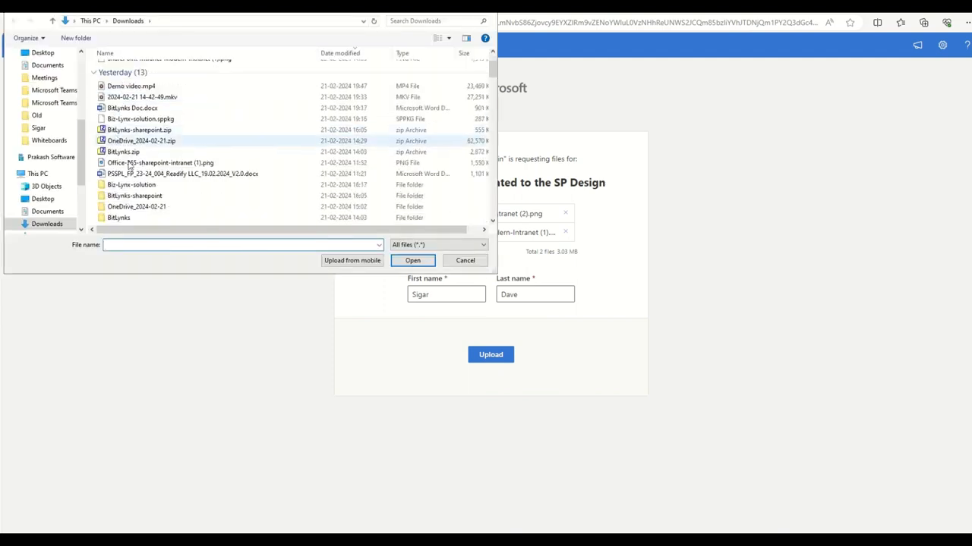
click(152, 162)
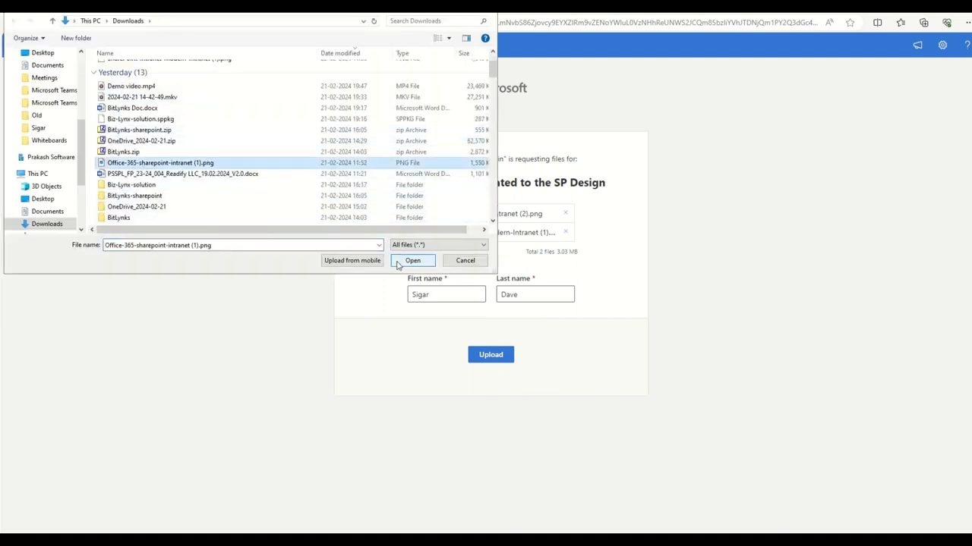
click(410, 261)
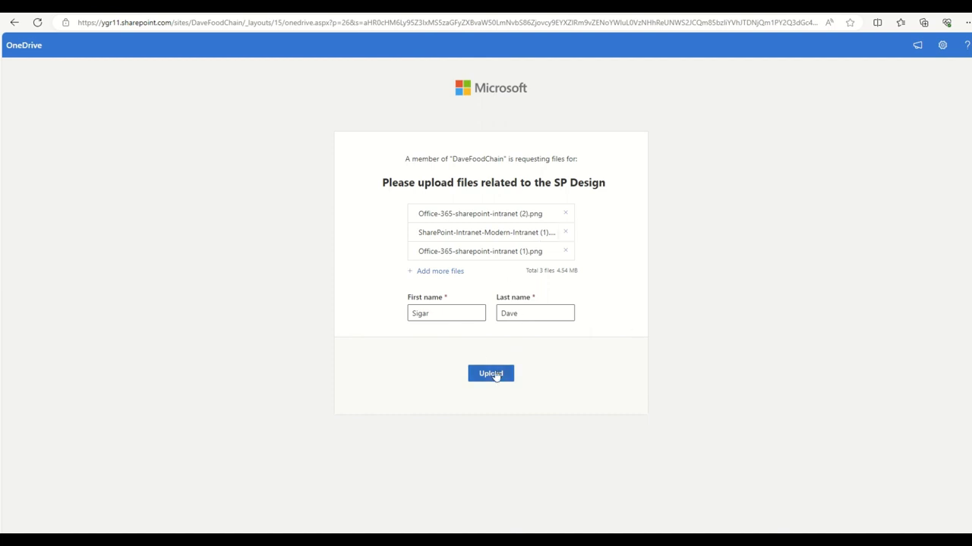
click(492, 374)
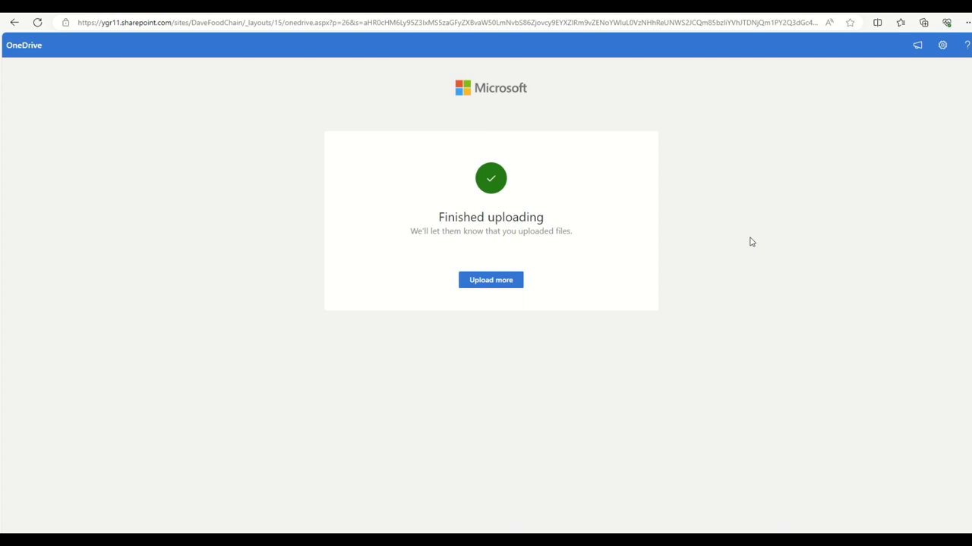
Reopen a blank upload form via Upload more and dismiss the name fields' autofill suggestions.
click(496, 287)
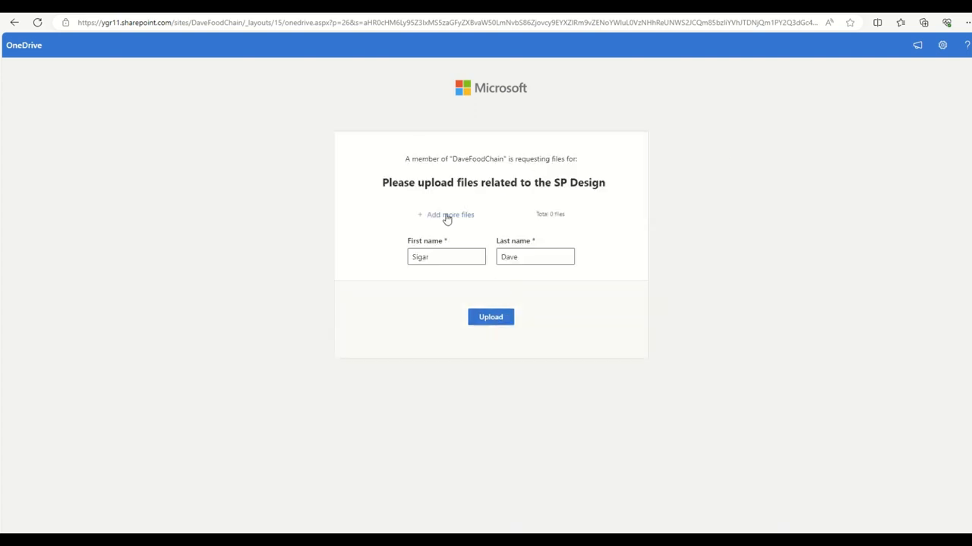
click(407, 260)
click(536, 256)
click(611, 229)
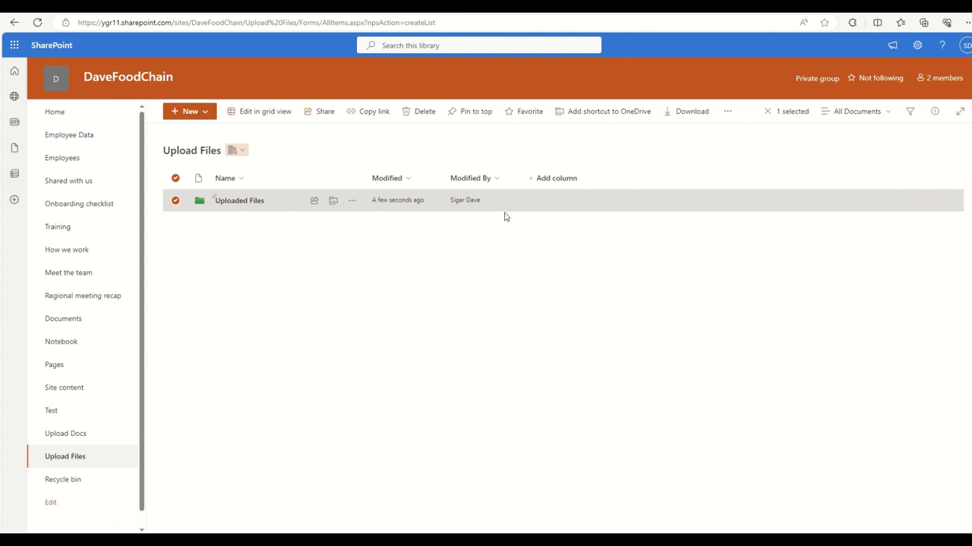
Open Uploaded Files and inspect its three intranet images from Guest Contributor, briefly selecting the first file.
click(548, 276)
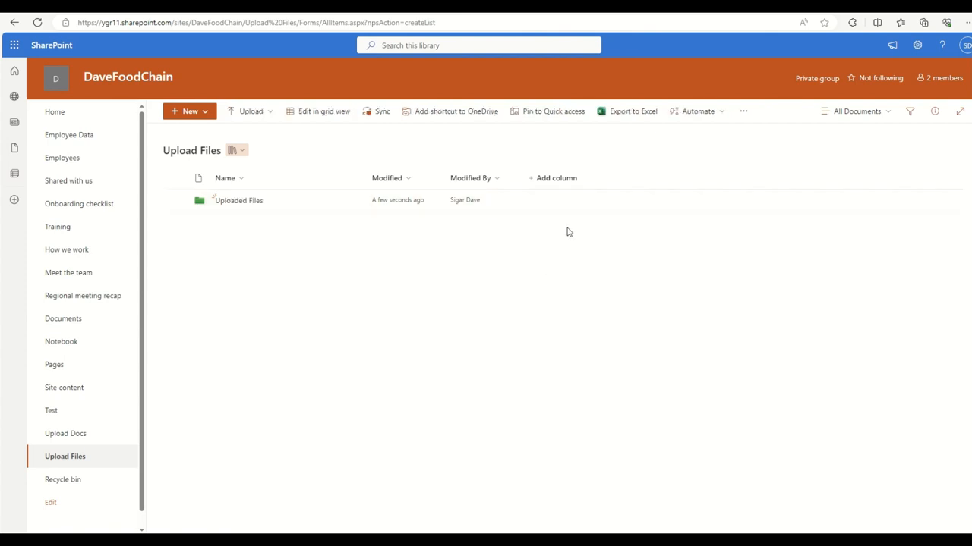
click(244, 204)
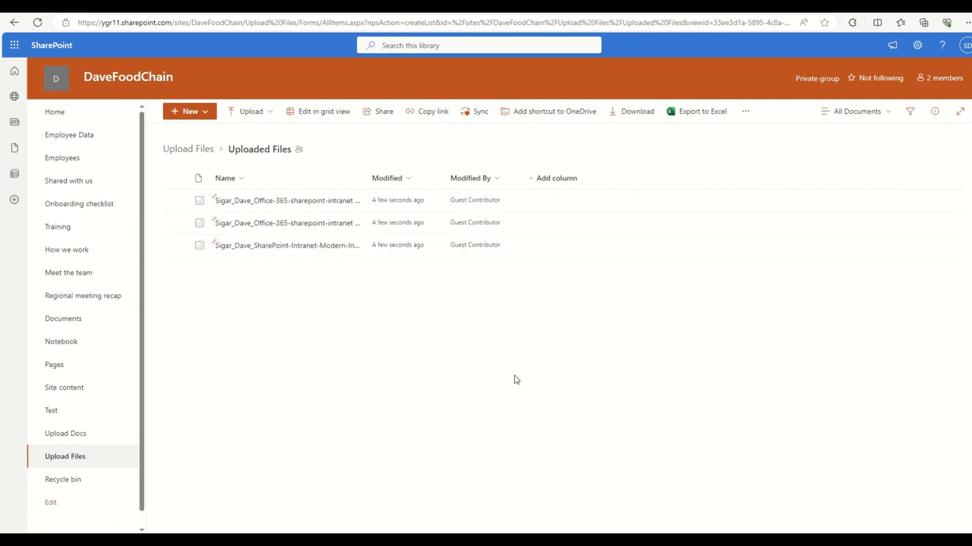
click(473, 202)
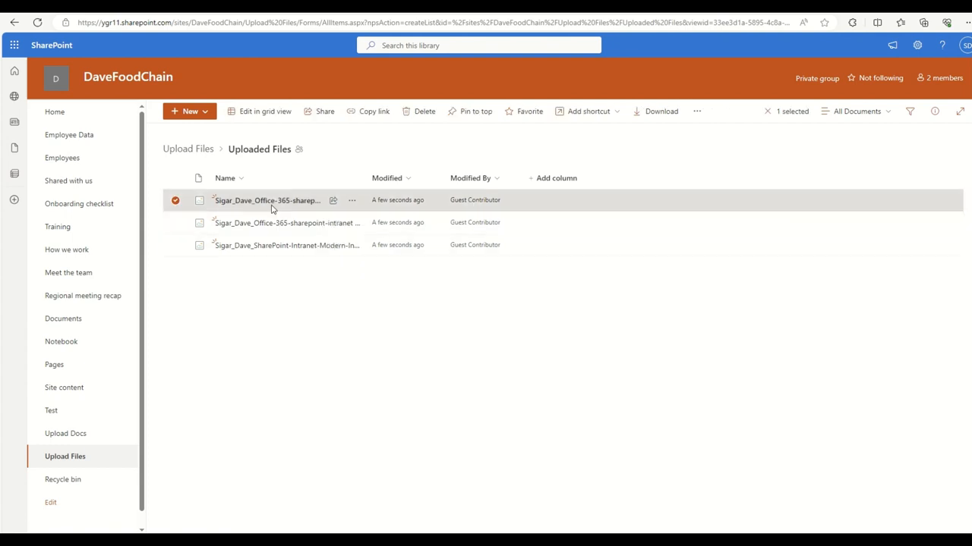
click(373, 345)
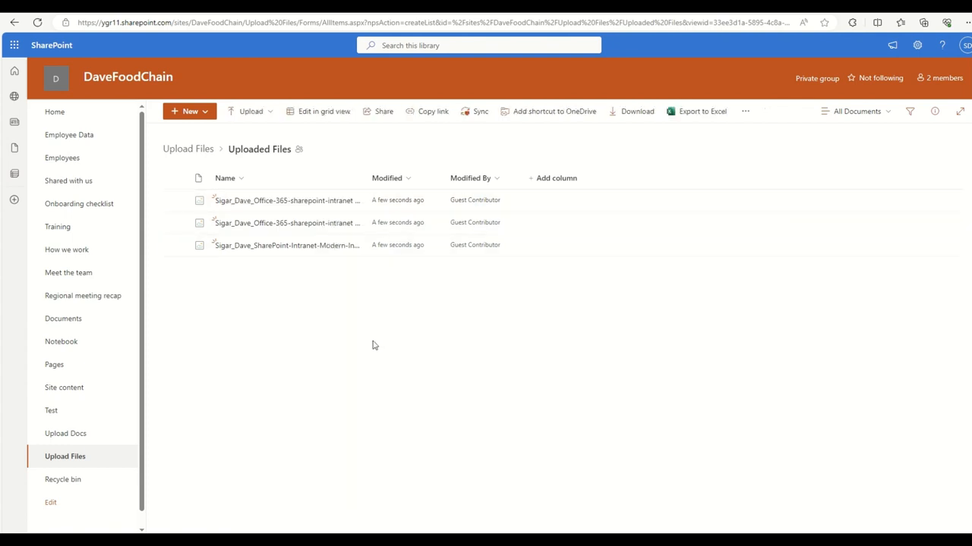